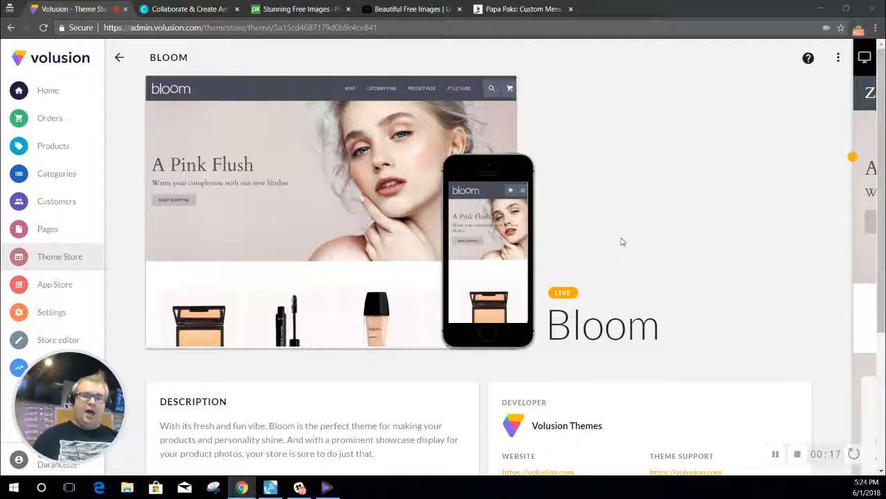
Step: Scroll through Volusion's Bloom theme page to look over the theme
scroll(643, 230, down, 3)
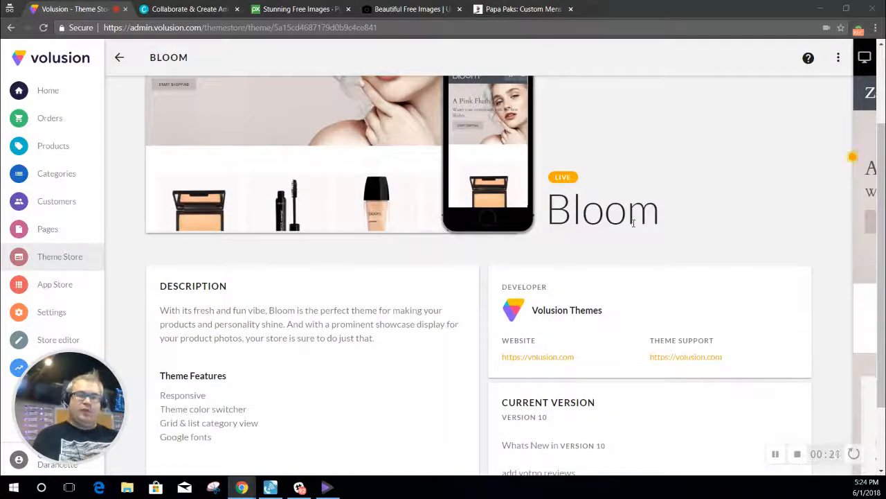
scroll(633, 223, down, 1)
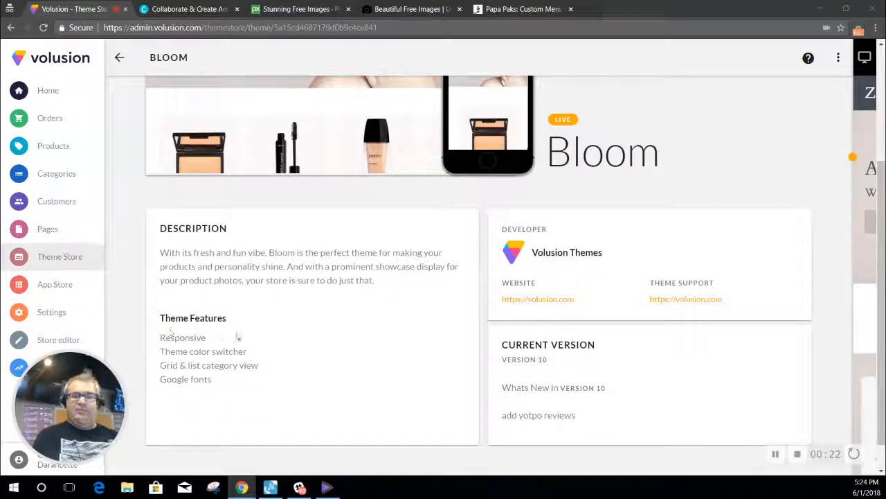
scroll(228, 333, down, 1)
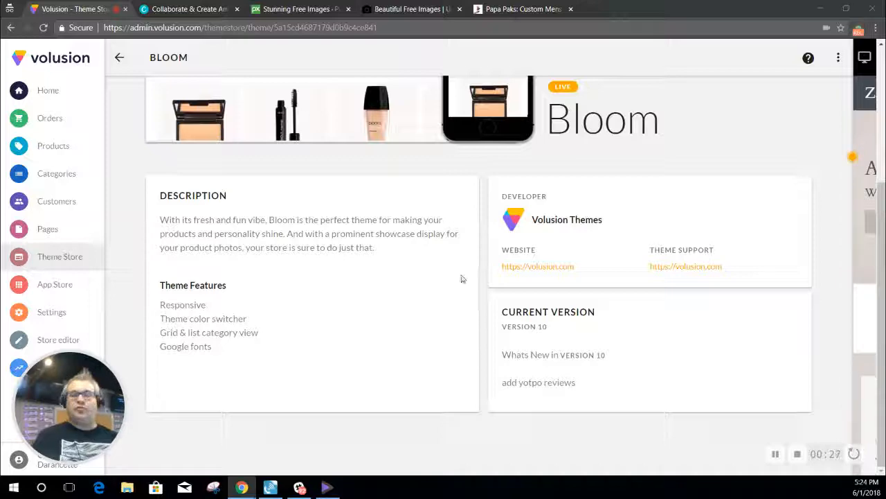
scroll(457, 287, up, 3)
scroll(469, 300, down, 3)
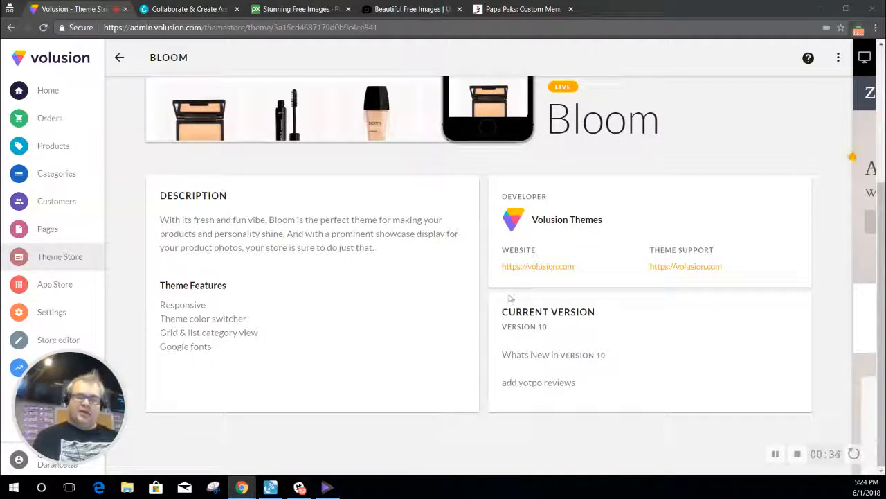
scroll(510, 297, up, 3)
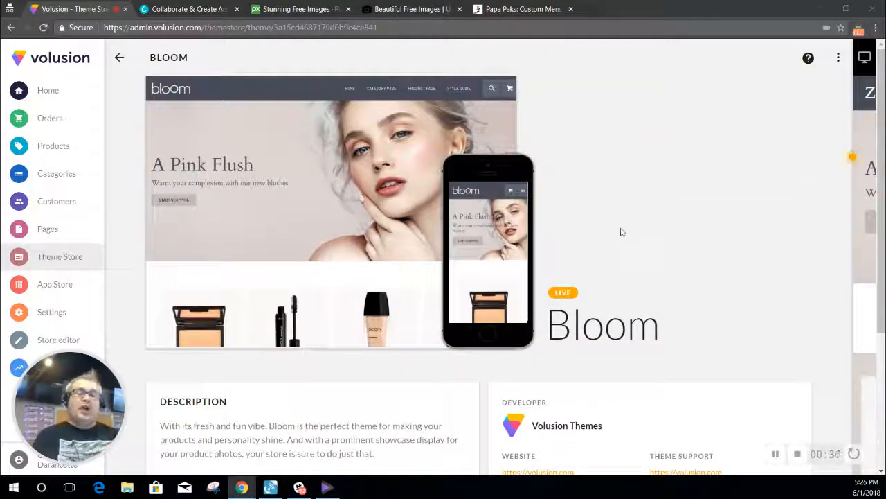
scroll(620, 235, down, 3)
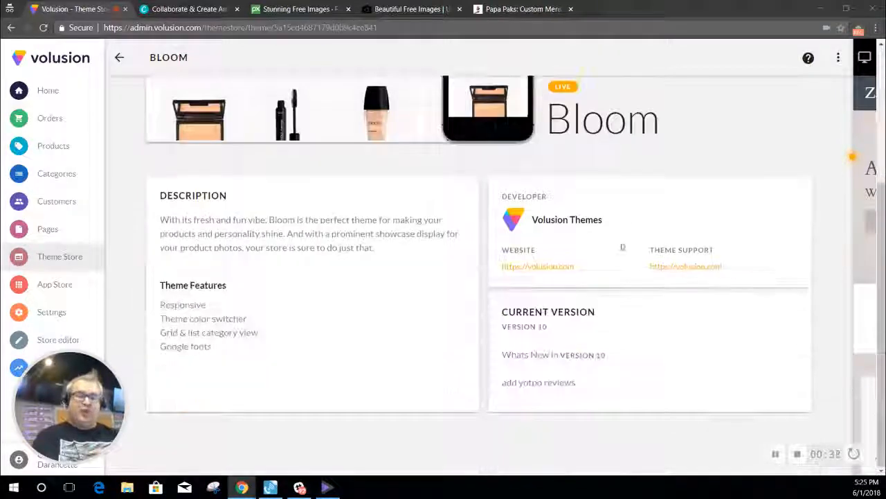
drag(574, 382, 533, 377)
click(558, 373)
scroll(614, 352, up, 3)
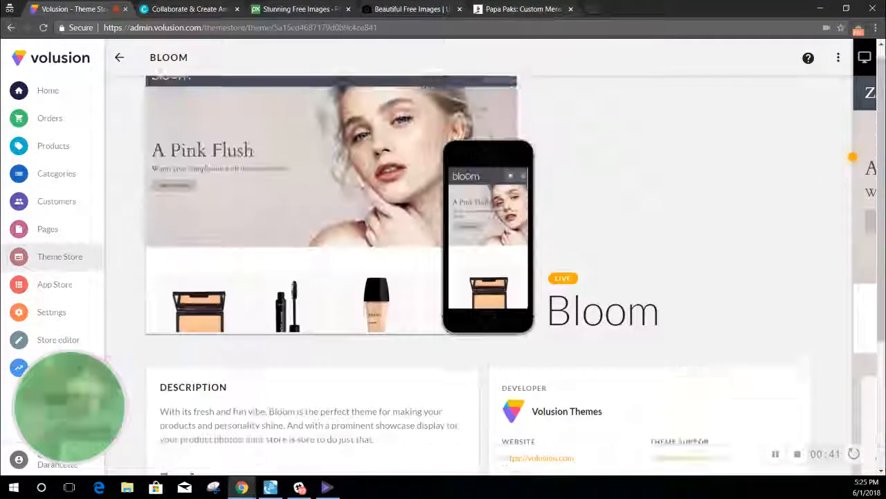
Step: Open the zap-packs.myvolusion.com storefront preview and scroll through it
click(864, 59)
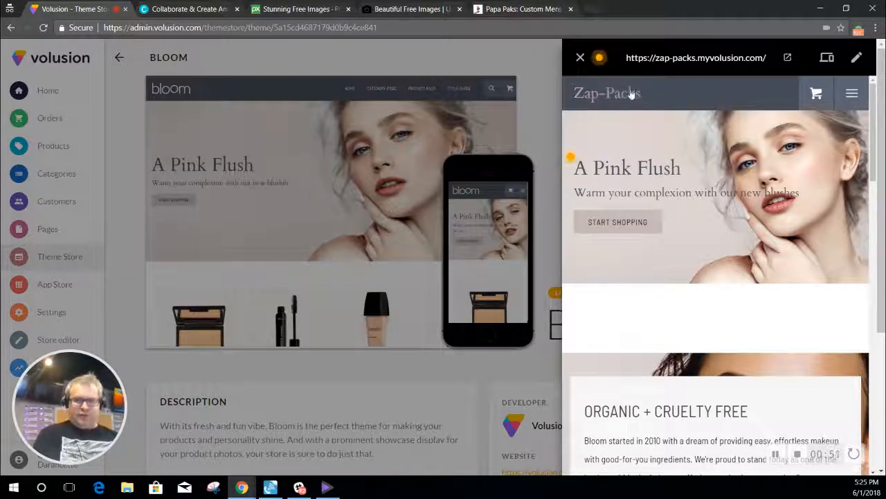
scroll(673, 117, down, 1)
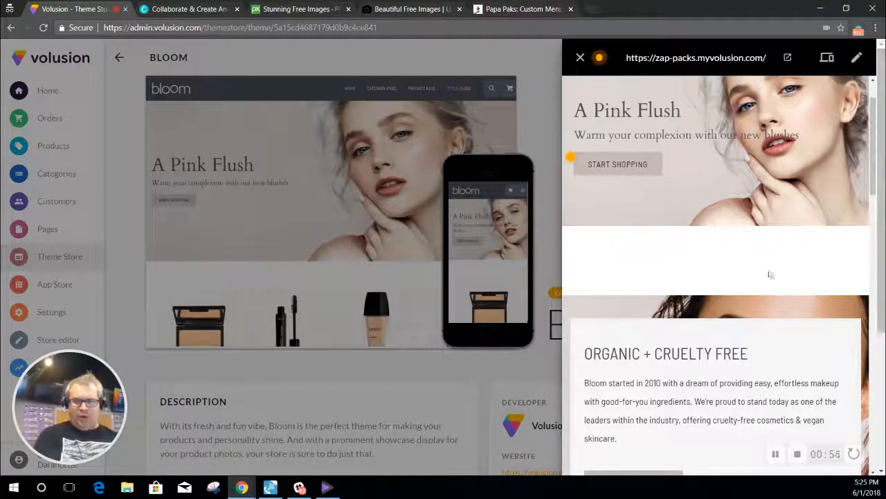
scroll(769, 273, down, 3)
scroll(766, 223, down, 10)
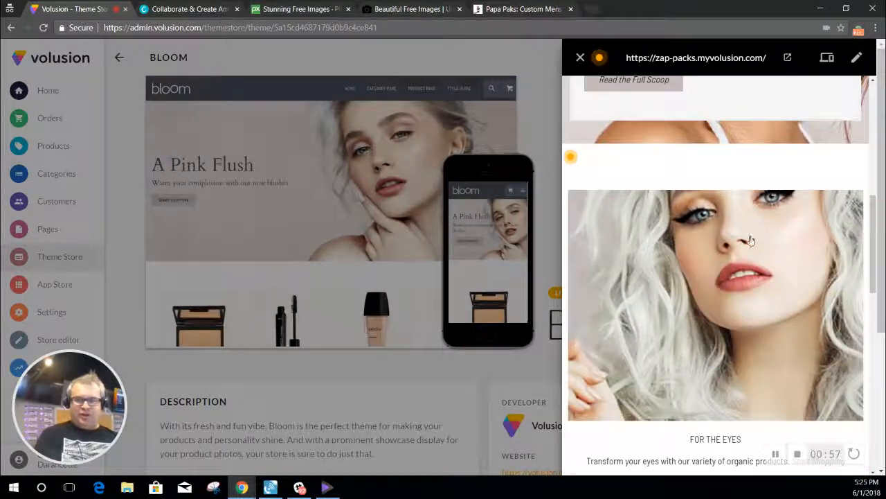
scroll(723, 277, up, 14)
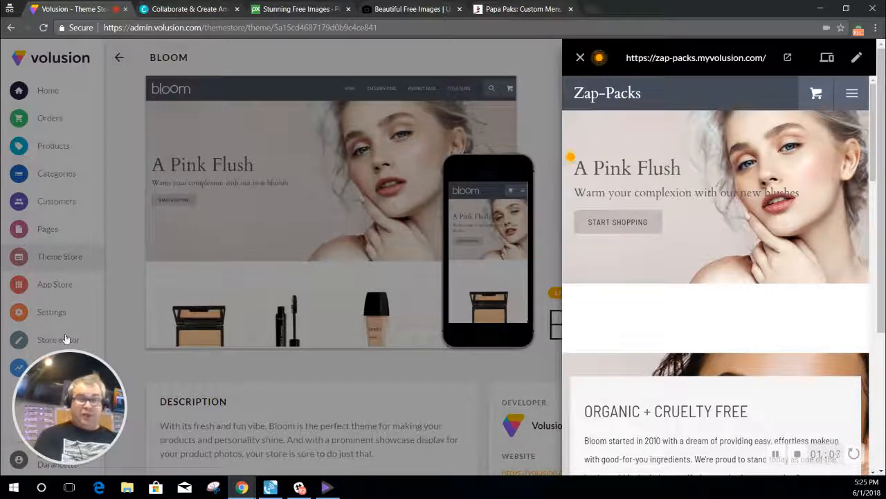
Step: Go to Store editor > Content to list Home's sections, from Theme Settings to Footer
click(856, 60)
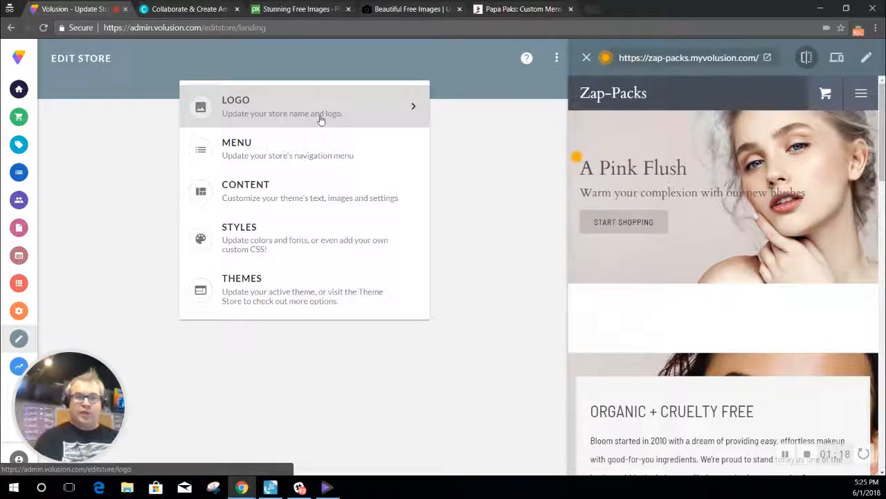
click(292, 187)
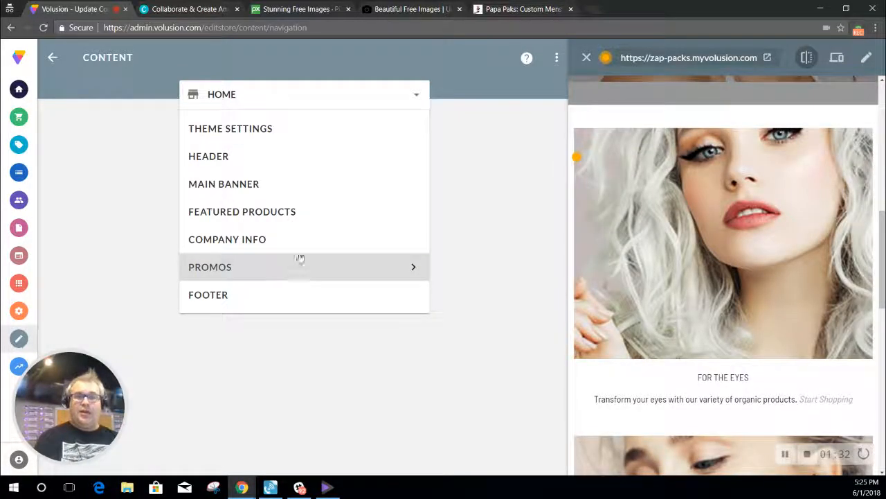
Step: Open Main Banner and review its 'A Pink Flush' title, subtitle and 'Start Shopping' button text
click(319, 183)
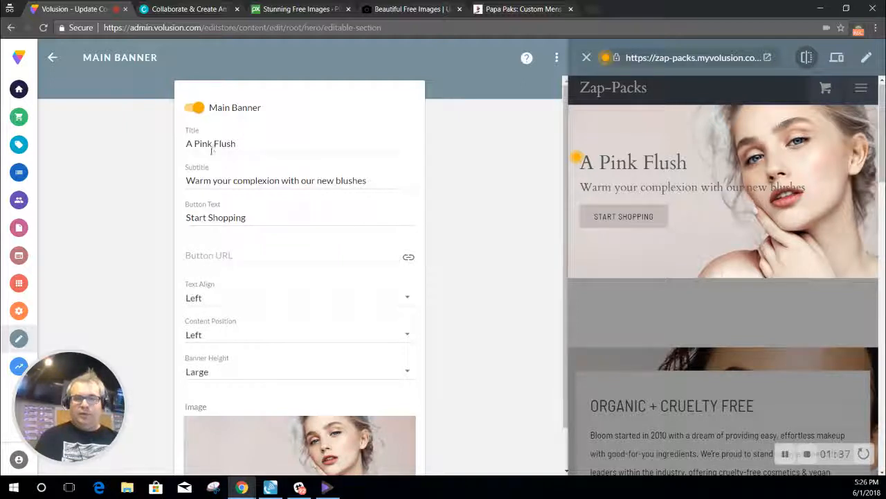
drag(236, 144, 111, 144)
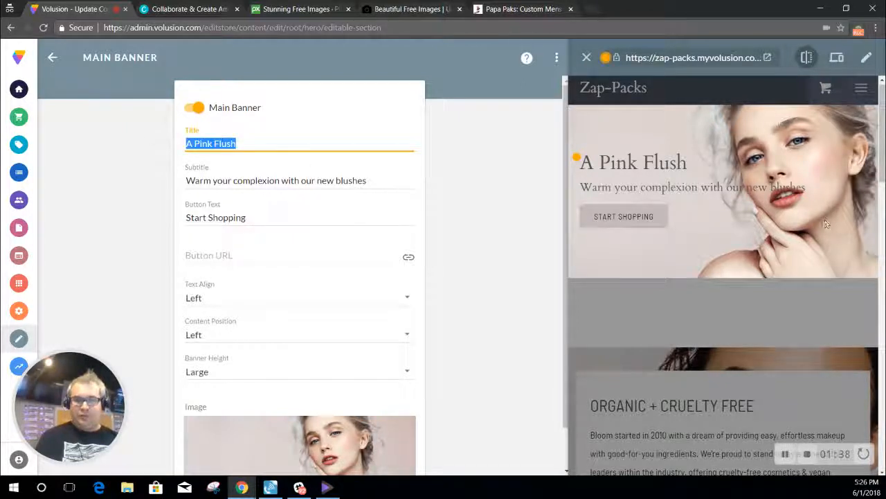
drag(700, 186, 643, 166)
drag(389, 180, 86, 179)
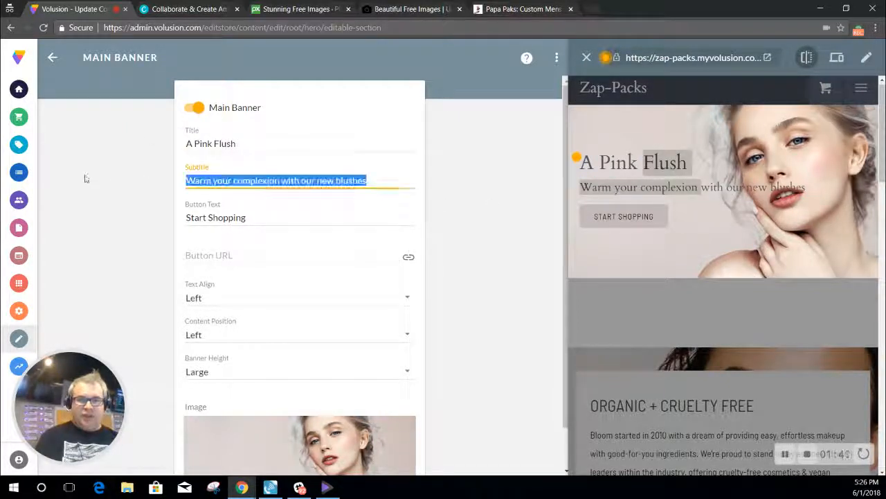
scroll(279, 198, down, 1)
drag(287, 173, 162, 172)
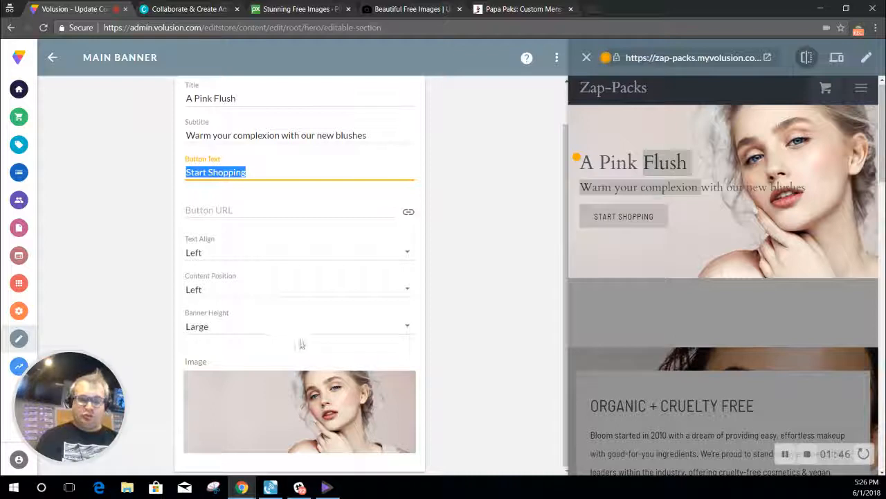
mouse_move(303, 405)
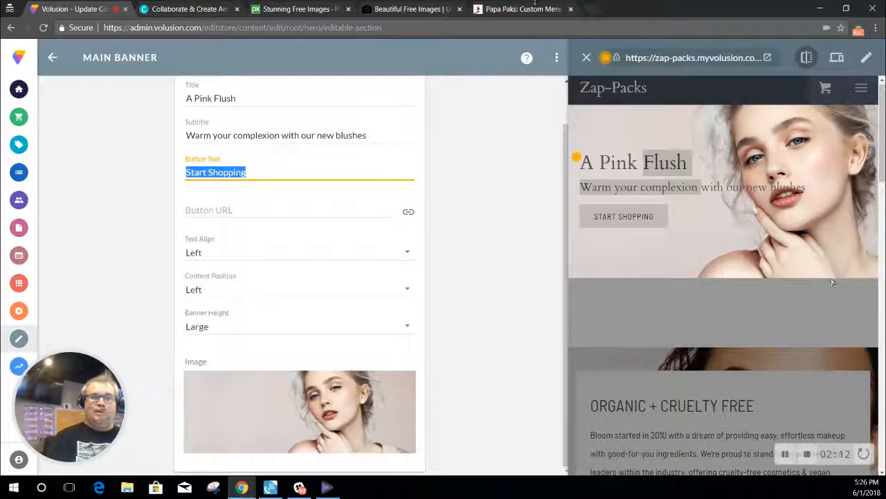
Step: Search Pixabay for 'luggage', browse the 884 results, and select the query for replacement
click(302, 10)
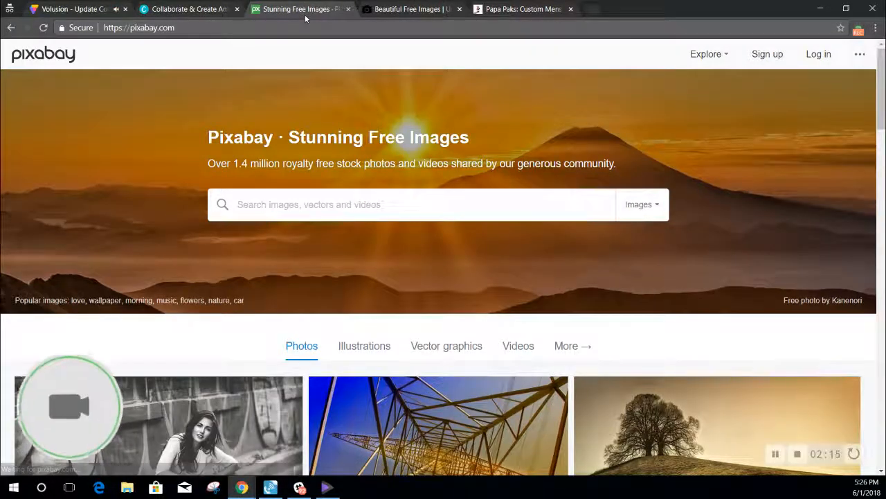
click(418, 10)
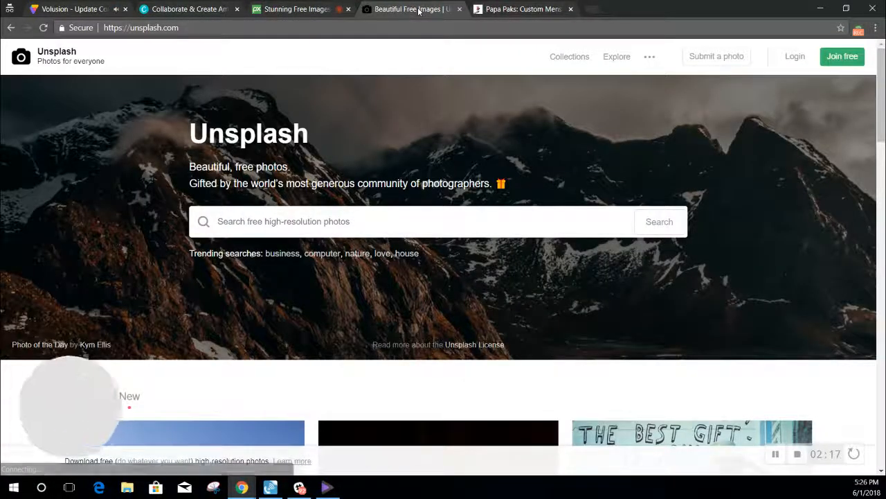
click(308, 10)
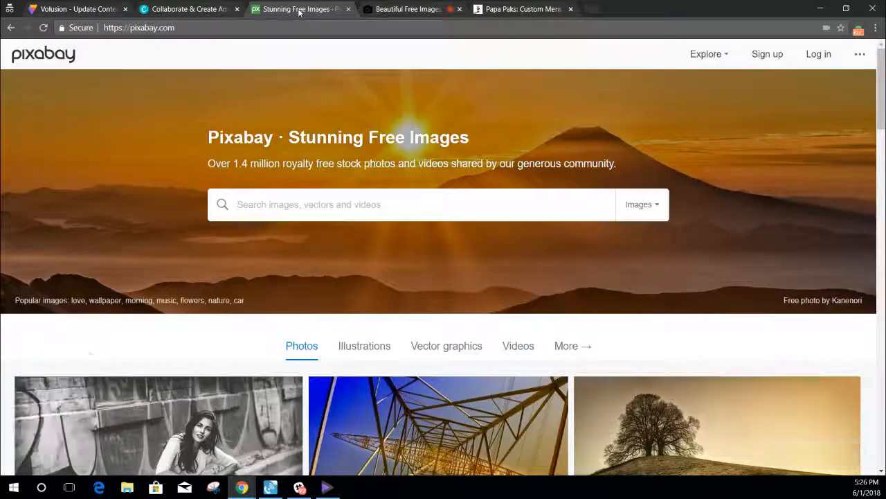
click(408, 9)
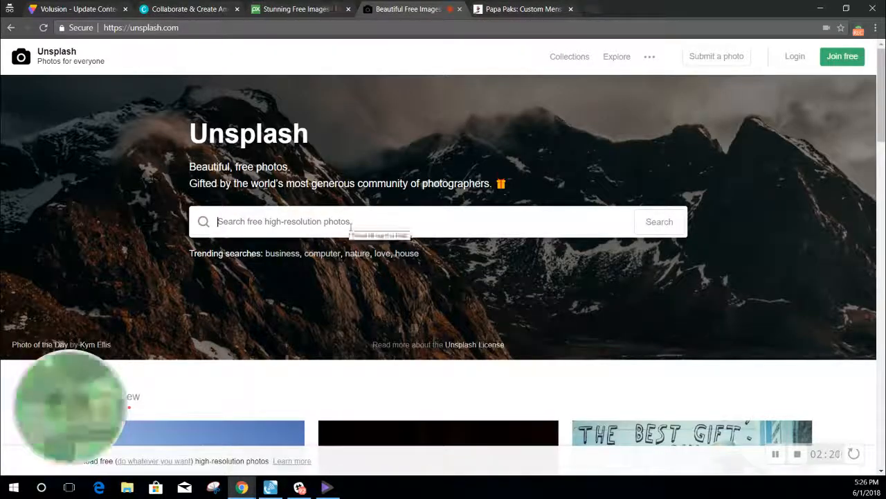
click(316, 11)
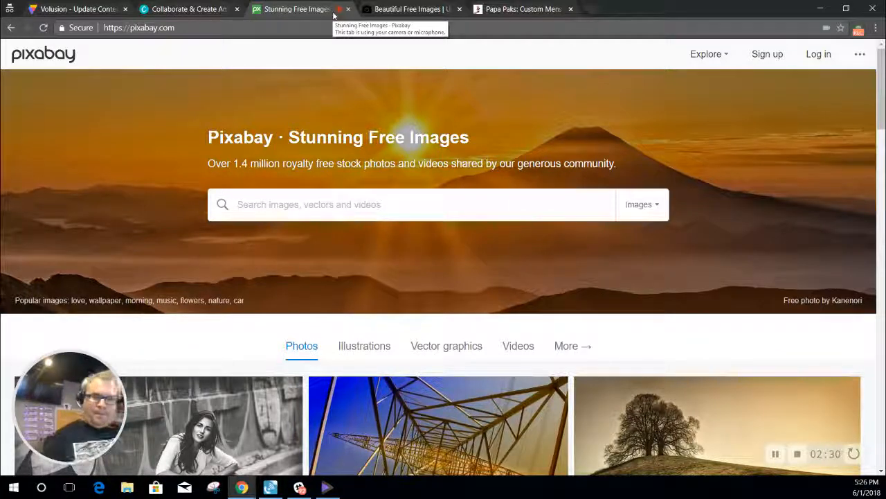
text(luggage)
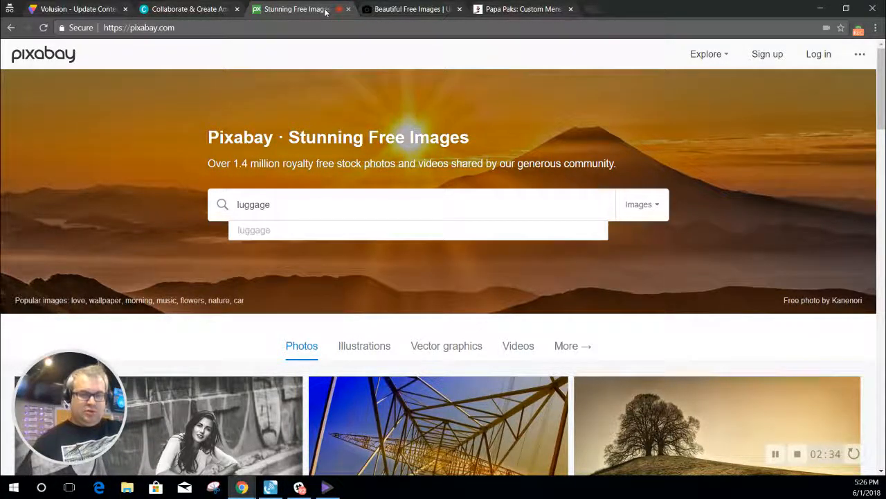
key(Return)
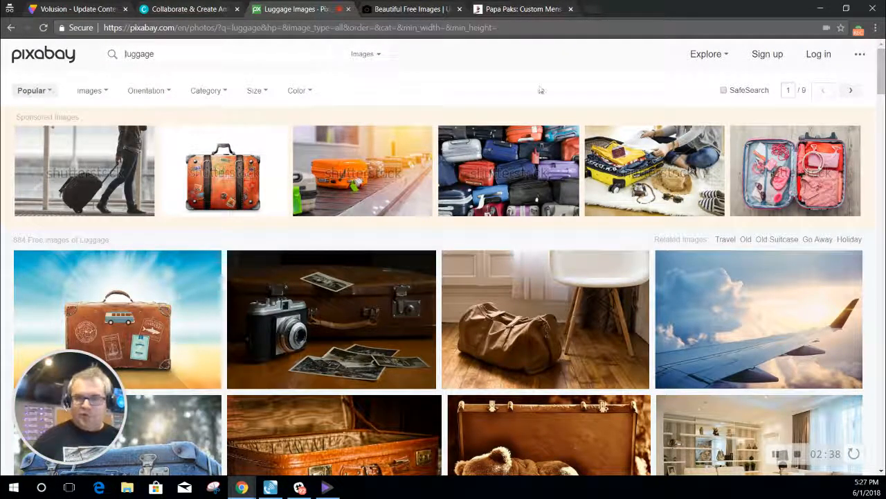
scroll(882, 106, down, 5)
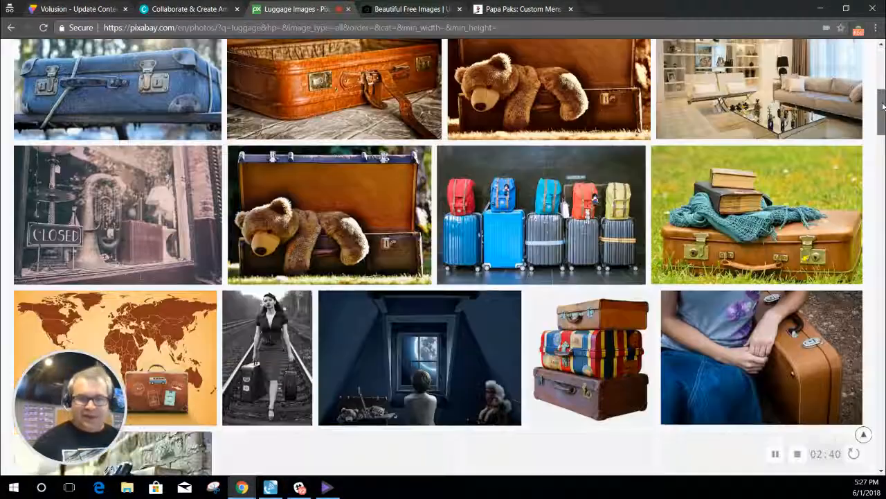
drag(883, 105, 879, 31)
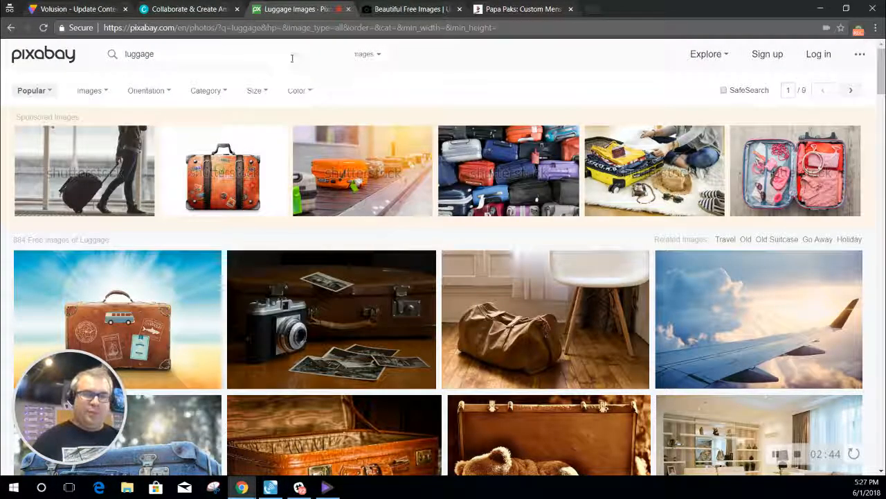
drag(292, 58, 41, 64)
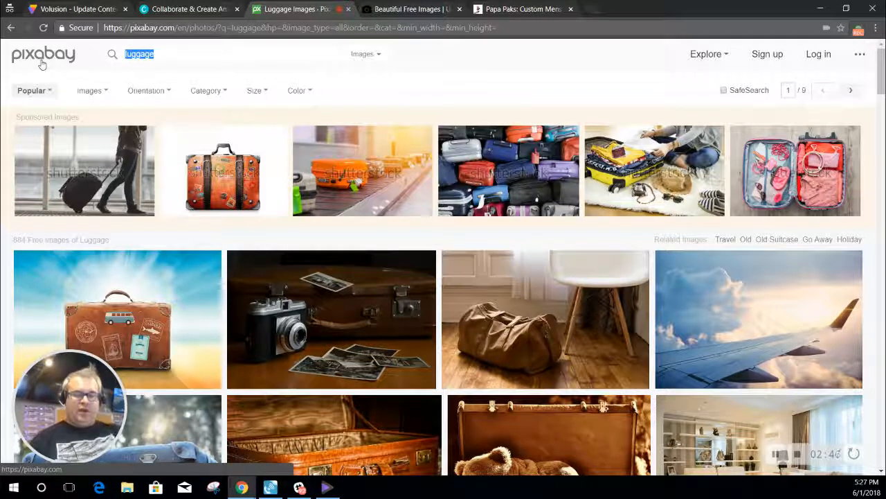
Step: Search Pixabay for 'airport terminal' and open the red suitcase terminal photo
text(airpo)
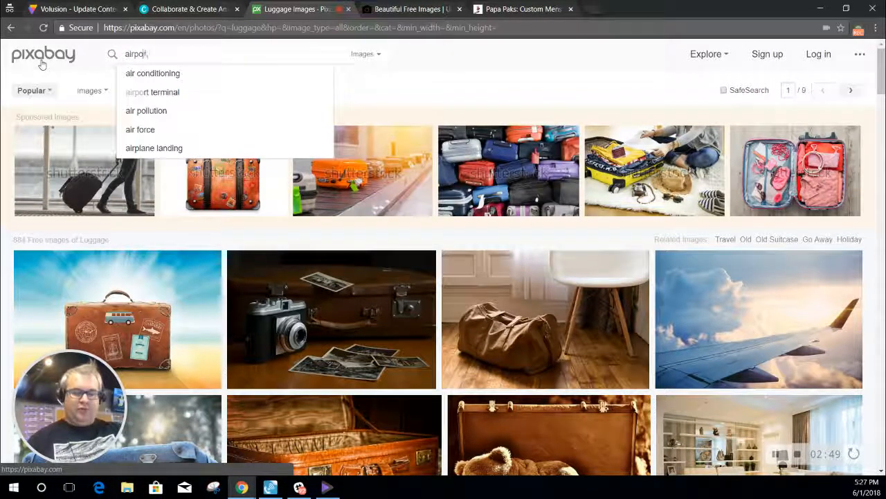
text(rt terminal)
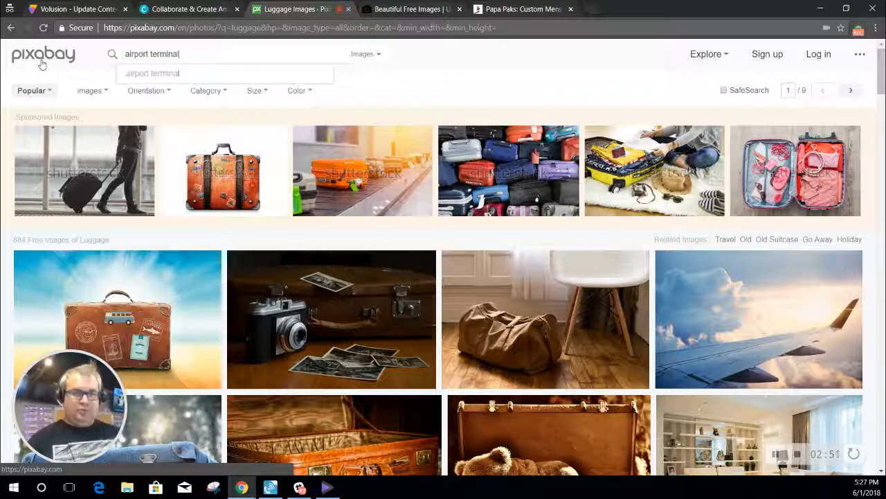
key(Return)
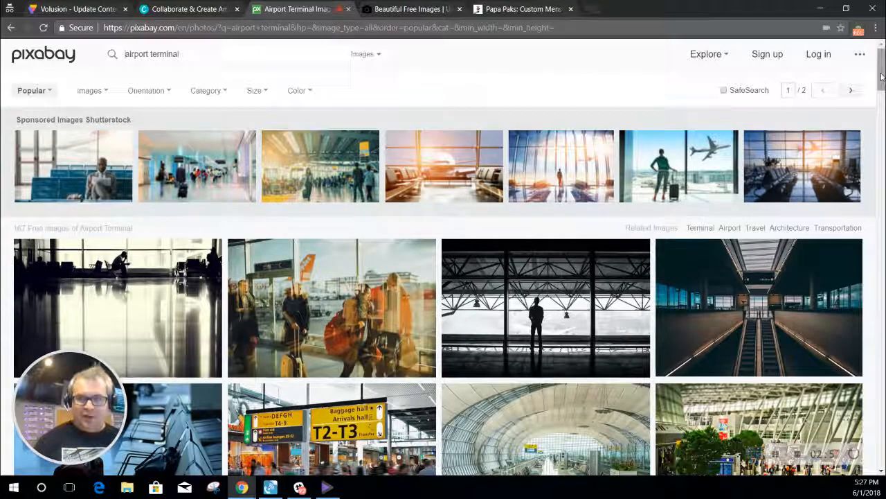
mouse_move(880, 81)
mouse_down()
mouse_move(880, 118)
mouse_move(878, 97)
mouse_up()
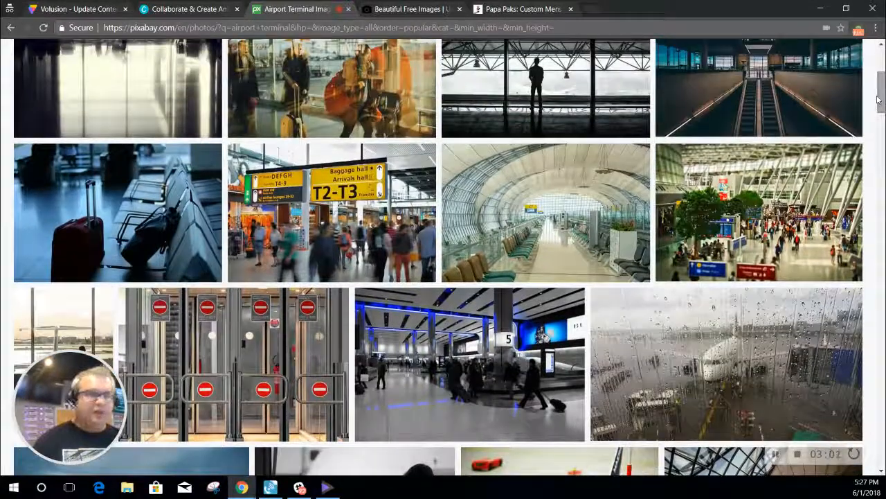
click(197, 214)
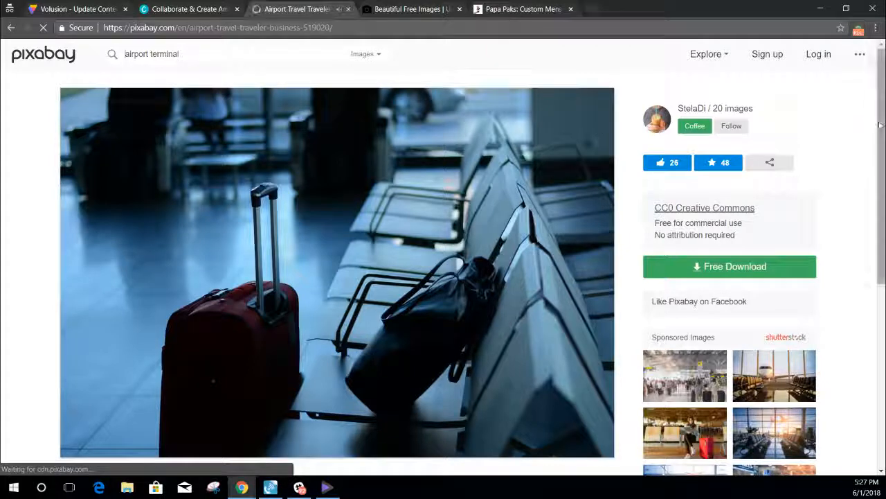
Step: Save the photo to the Desktop as airport-519020_1280.jpg
drag(880, 126, 881, 141)
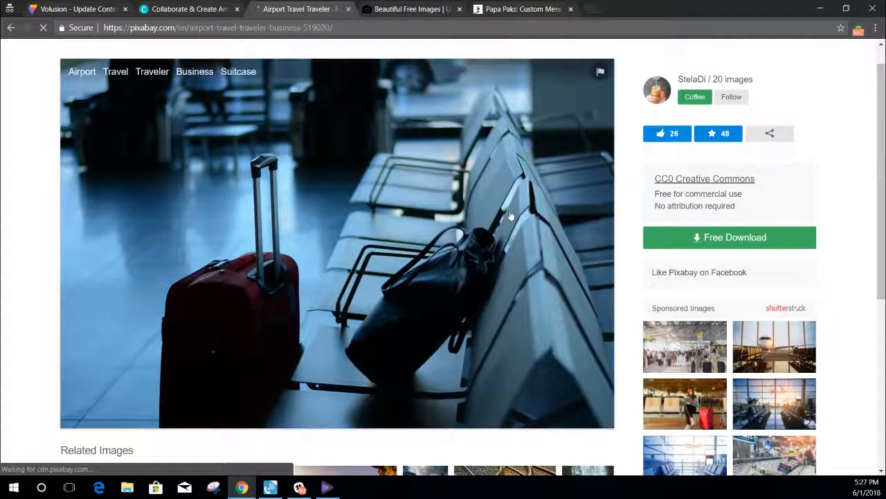
right_click(394, 206)
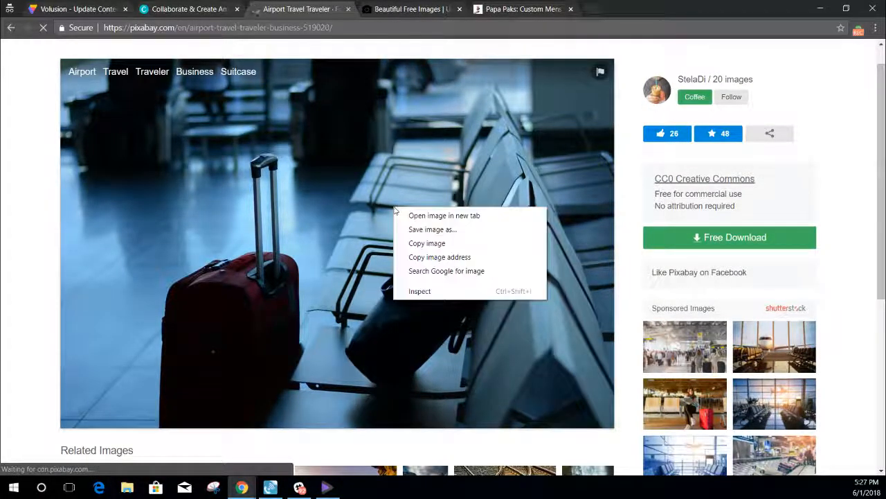
click(433, 229)
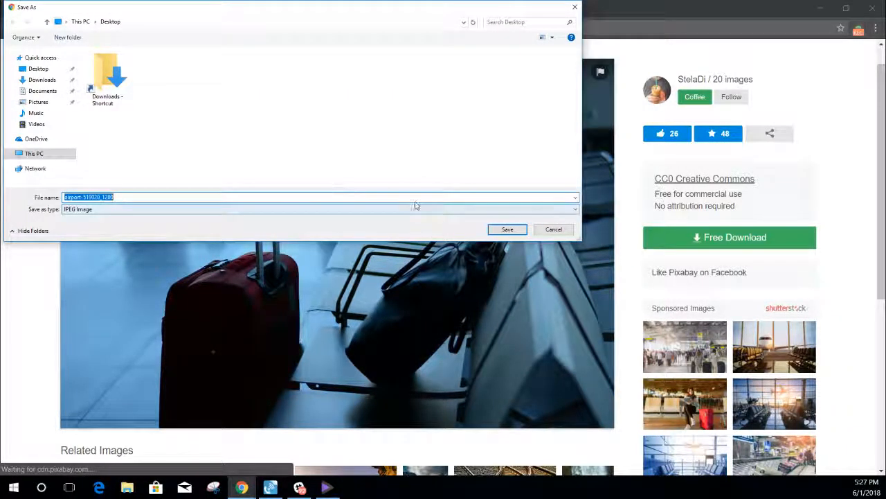
click(492, 231)
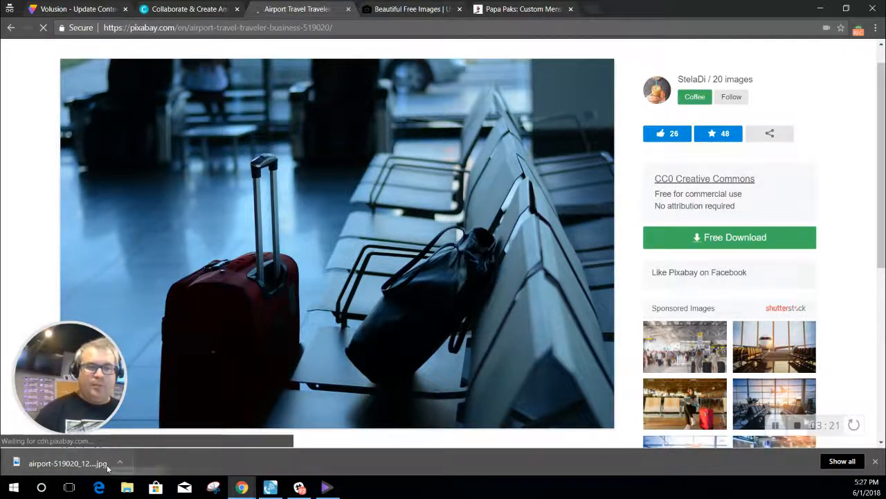
Step: Upload the airport suitcase photo as the Main Banner image and open it in the Photo Editor
click(80, 9)
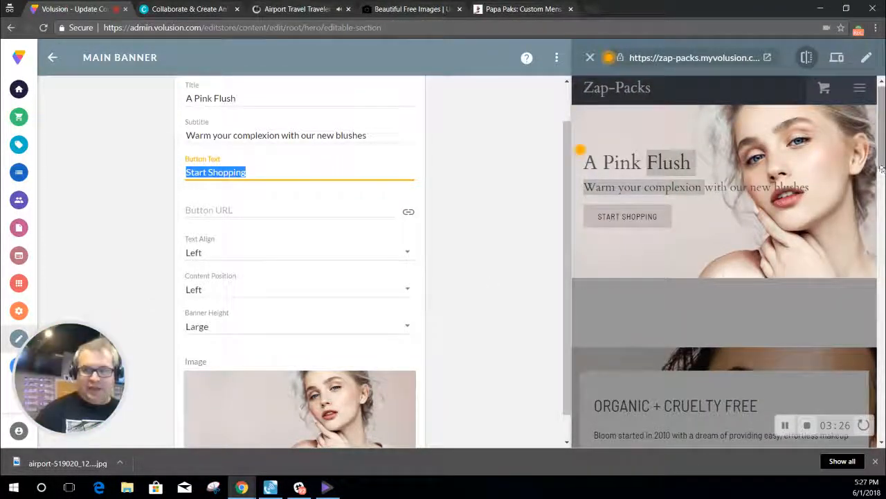
drag(882, 167, 882, 196)
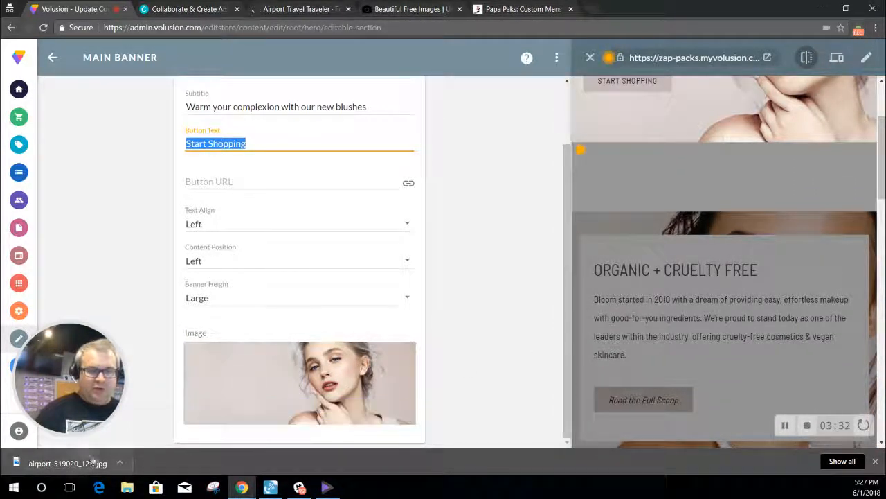
mouse_move(258, 375)
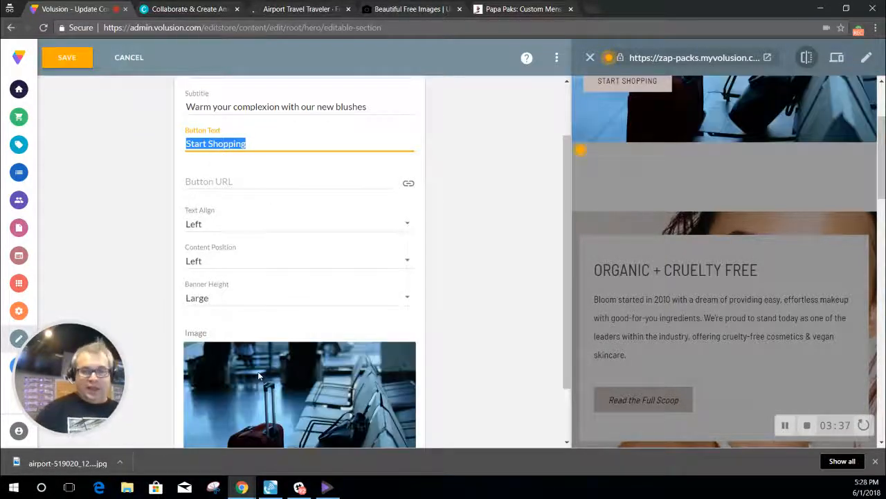
drag(564, 243, 571, 301)
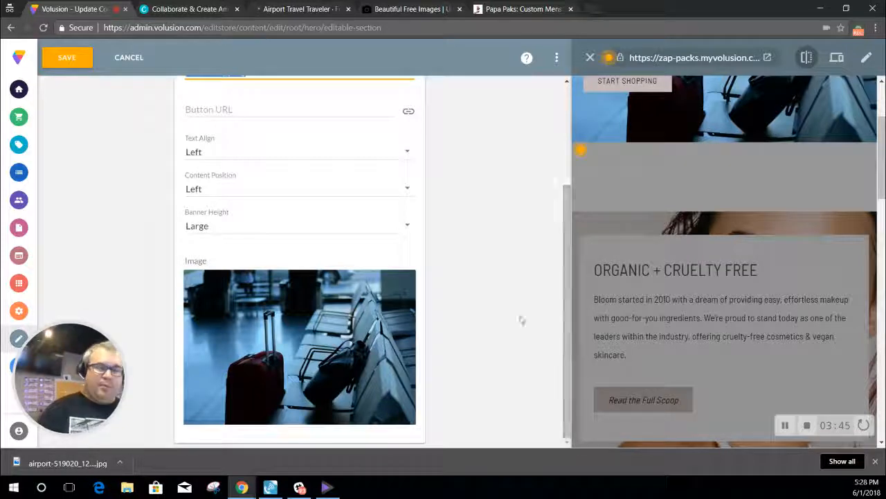
mouse_move(323, 333)
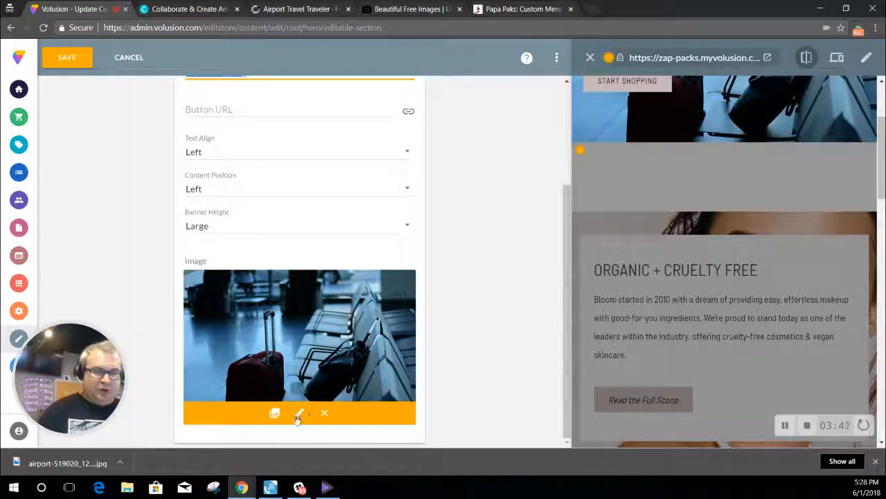
click(299, 413)
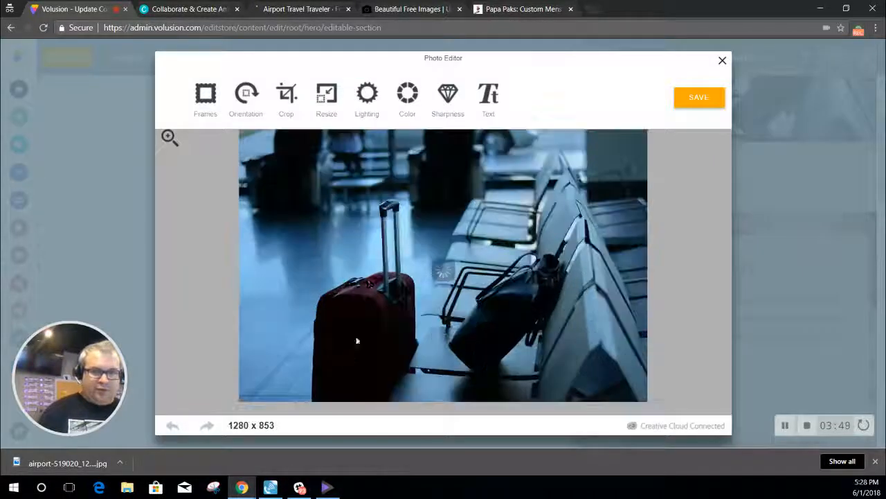
Step: Crop the banner photo's top, left and right to 931 x 716, apply and save it
click(287, 96)
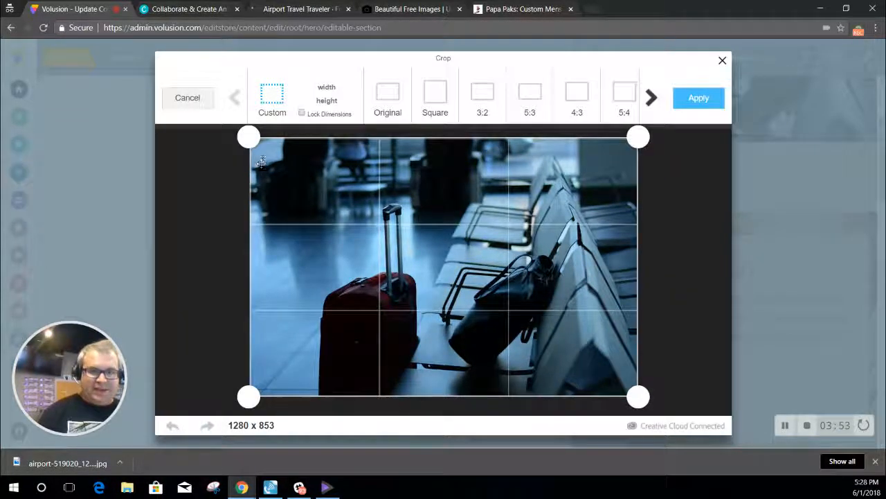
drag(257, 137, 251, 182)
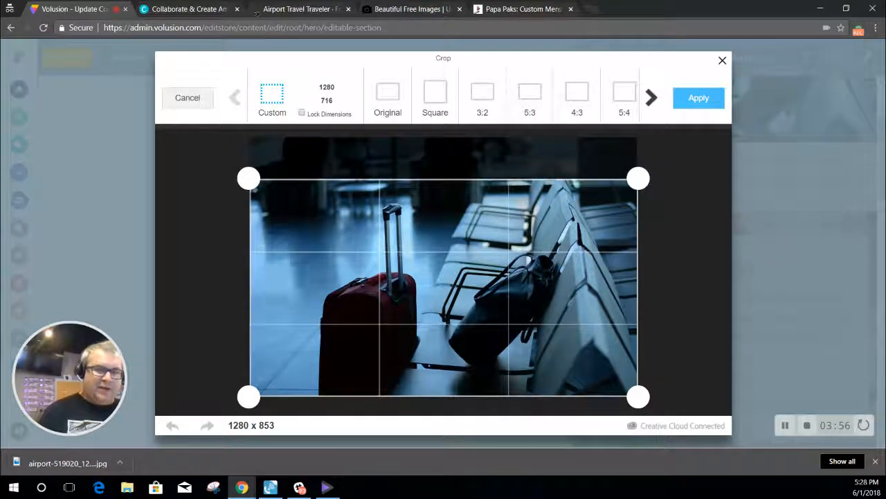
drag(248, 396, 294, 396)
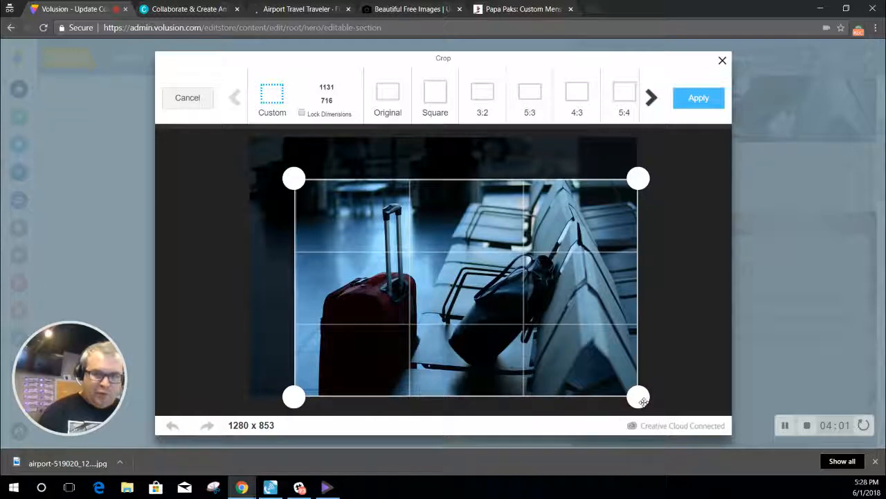
drag(643, 402, 584, 418)
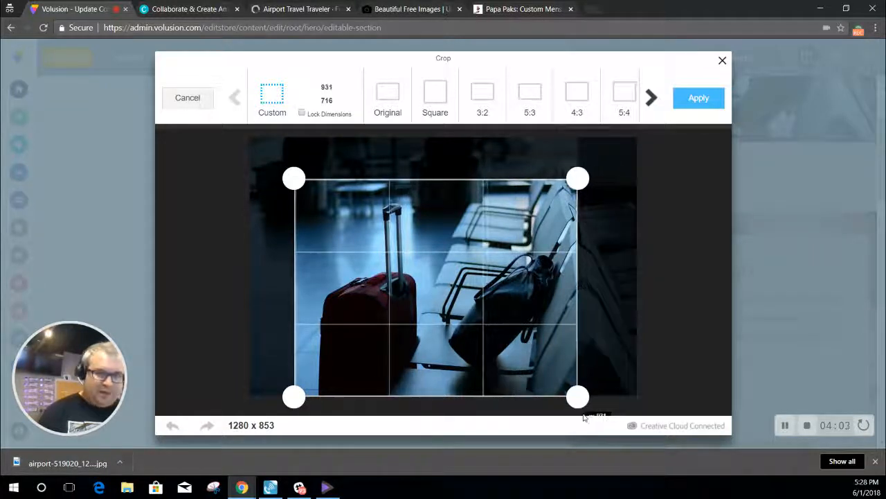
click(690, 105)
click(682, 104)
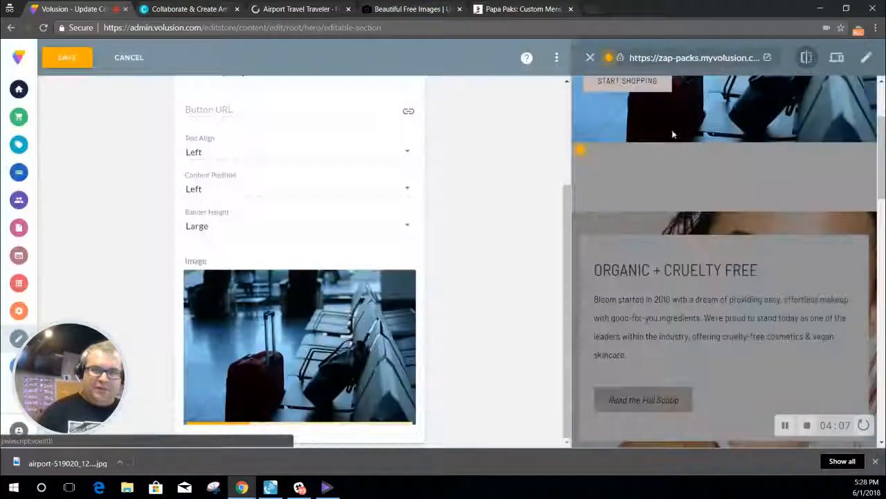
Step: Check the airport banner in the preview, save the Main Banner, and go back to Home's sections
drag(883, 189, 884, 156)
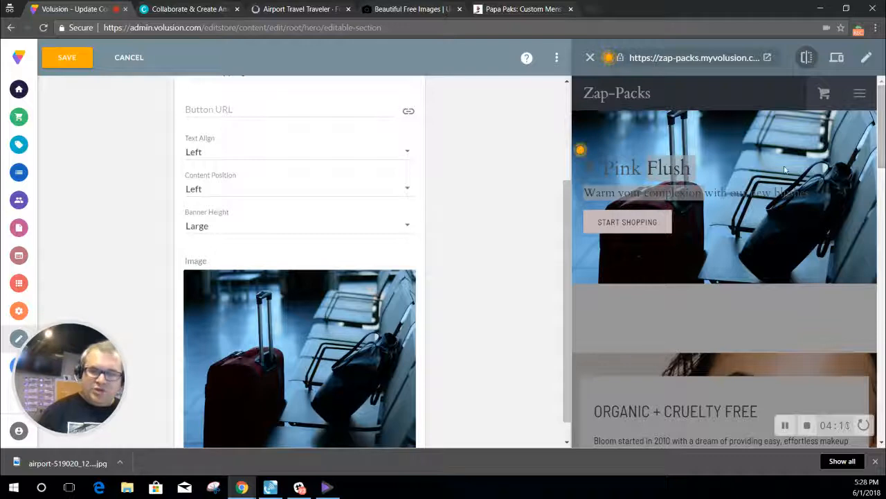
drag(691, 168, 762, 193)
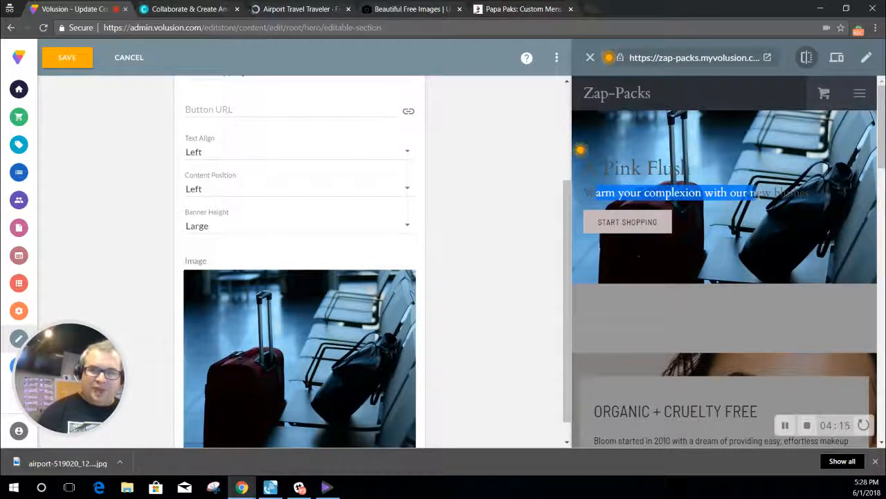
click(757, 193)
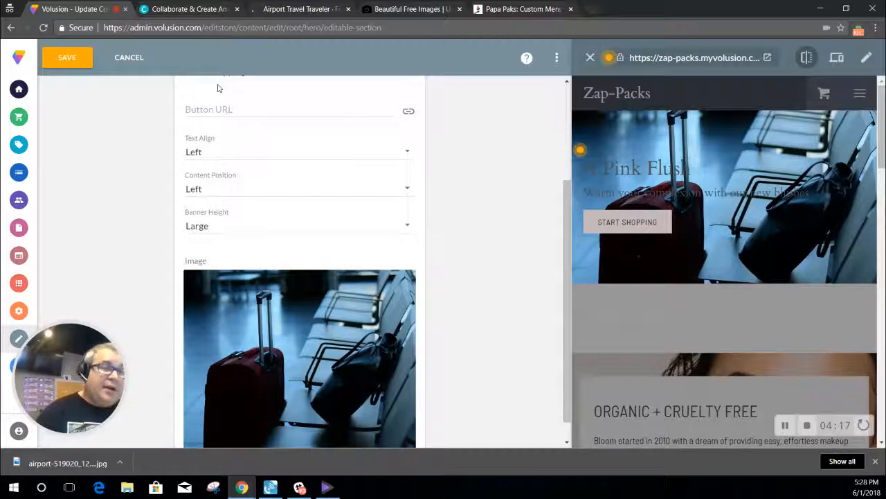
click(86, 62)
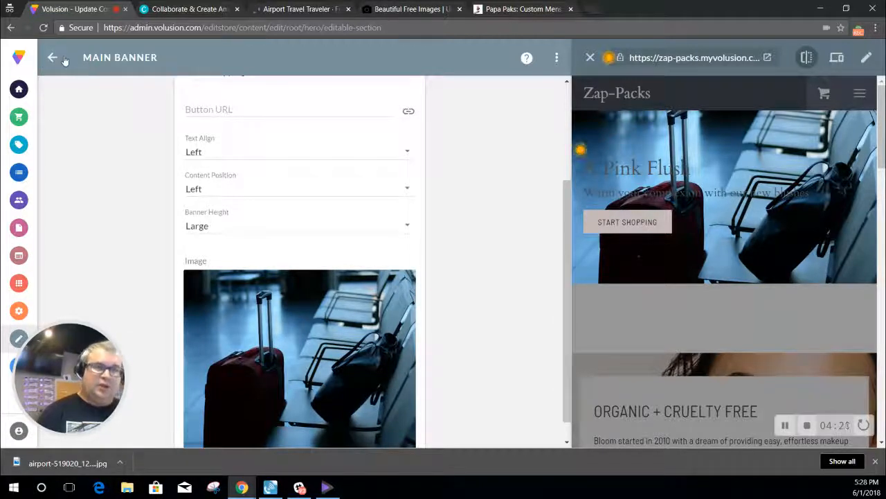
click(53, 59)
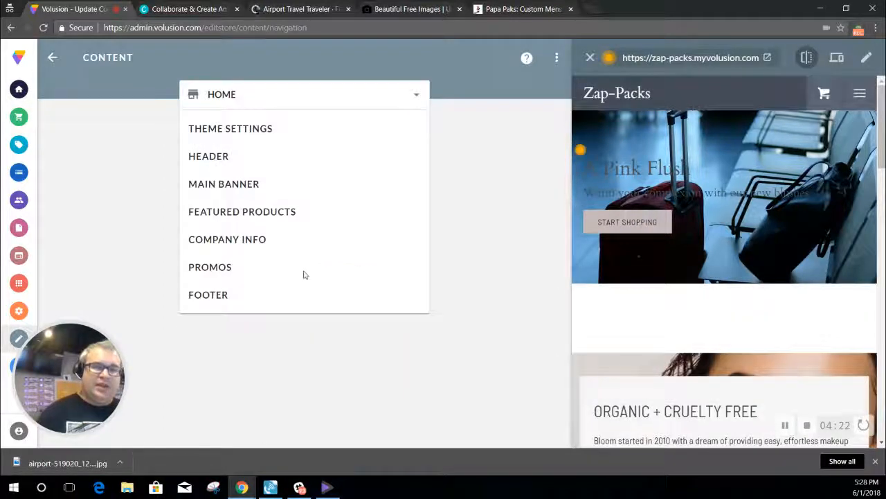
Step: Open Styles from the store editor and expand Custom Styles below the Cardo/Barlow Semi Condensed fonts
click(53, 58)
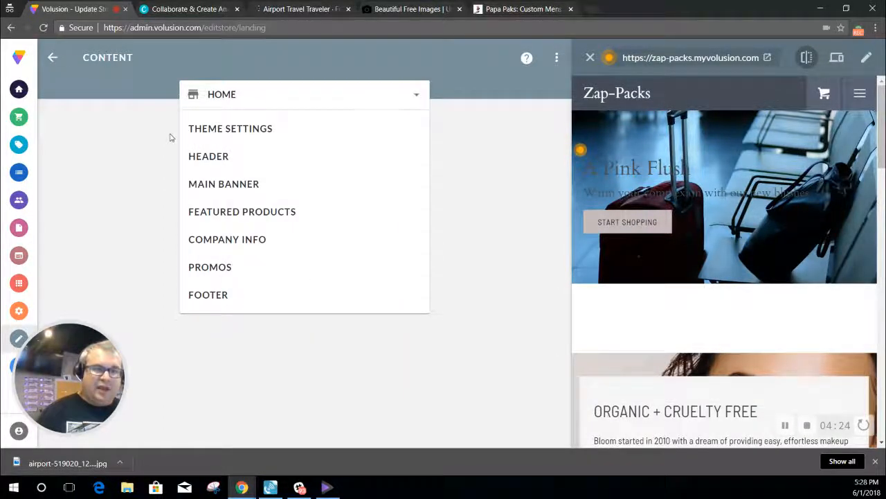
click(392, 252)
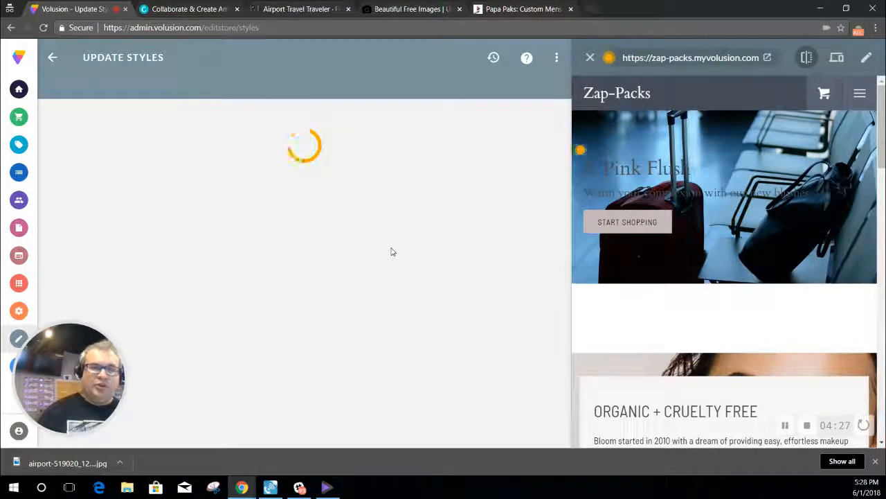
drag(600, 167, 728, 172)
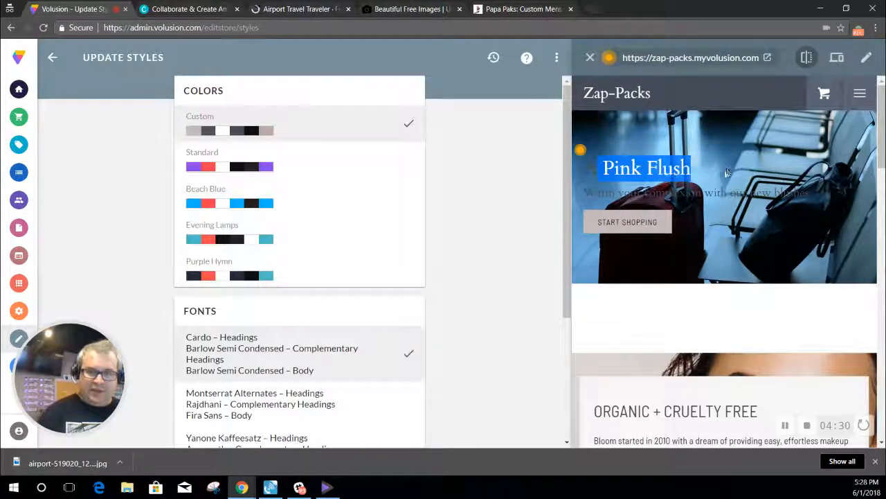
click(701, 193)
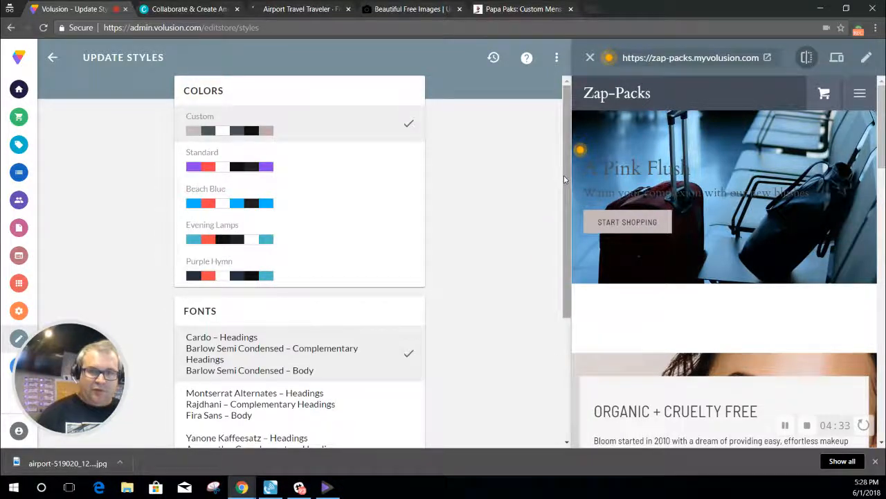
drag(564, 176, 545, 304)
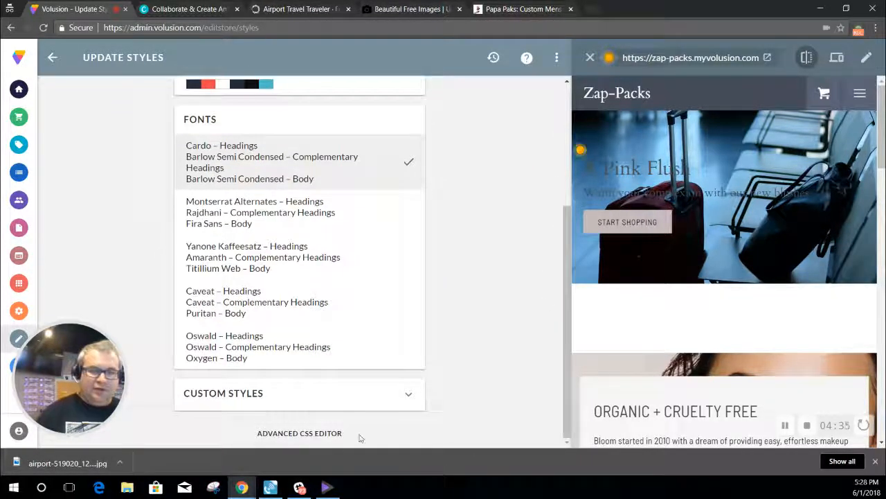
click(367, 405)
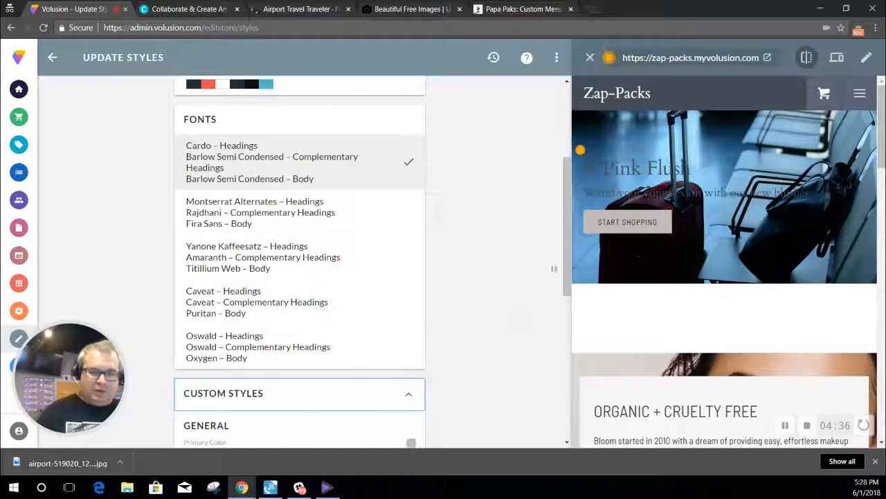
drag(565, 251, 567, 371)
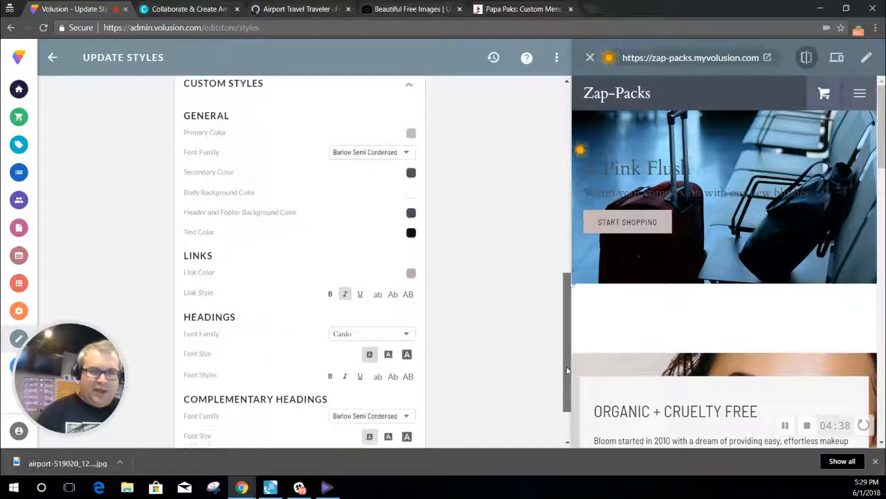
Step: Pick dark red #8a2c2c as the Primary Color and close the colour chooser
click(412, 135)
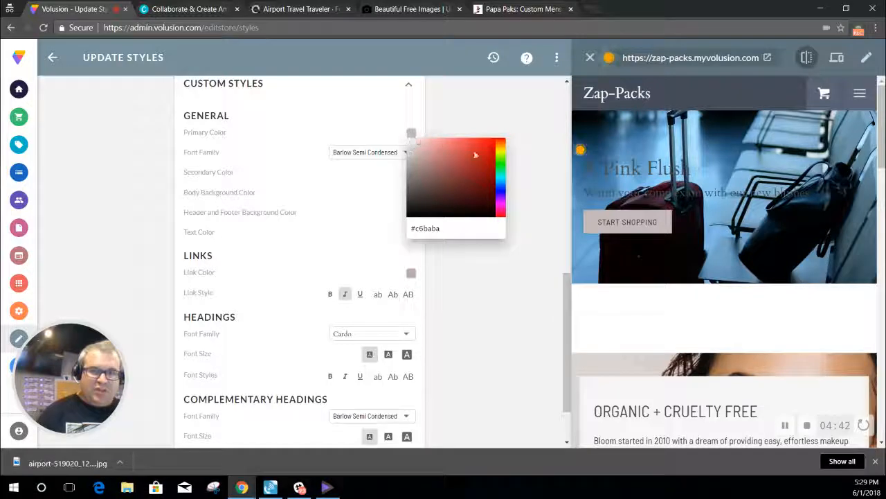
click(466, 174)
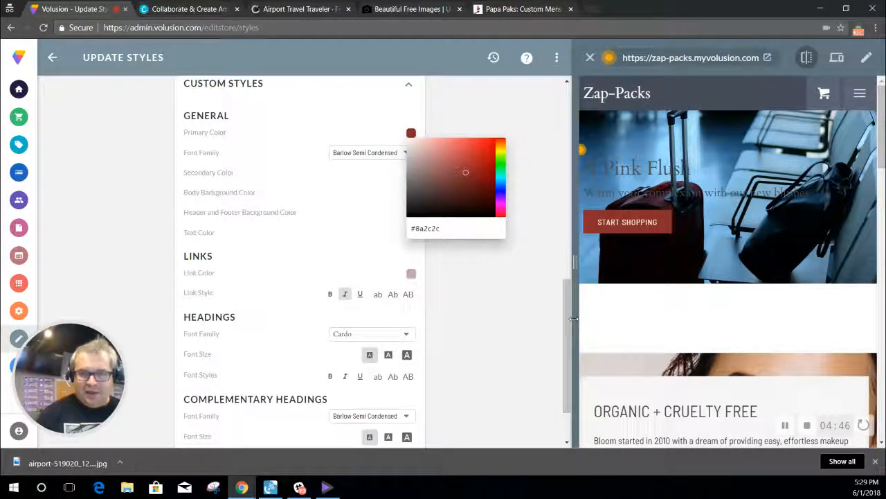
mouse_move(574, 319)
mouse_down()
mouse_move(574, 284)
mouse_move(566, 326)
mouse_up()
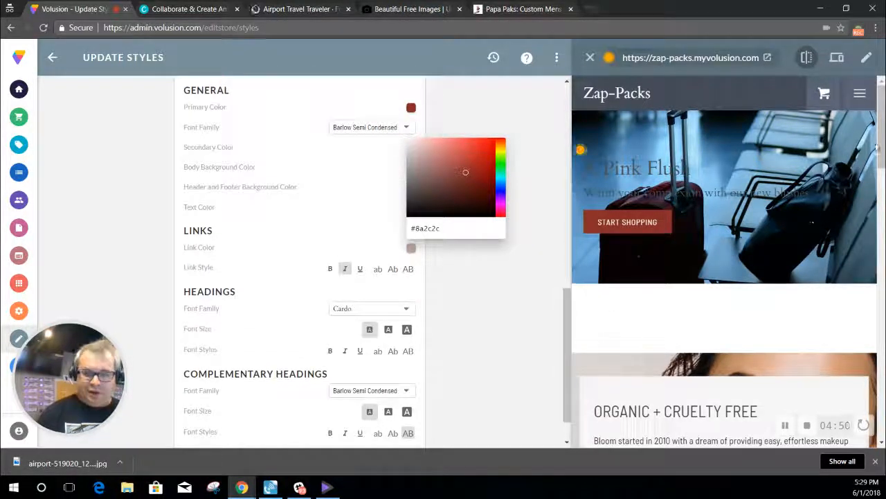
scroll(878, 147, down, 1)
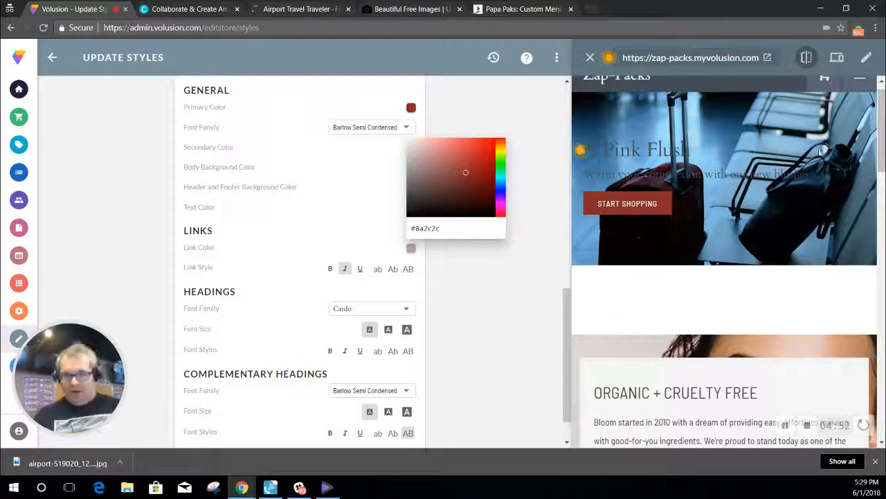
scroll(580, 150, down, 3)
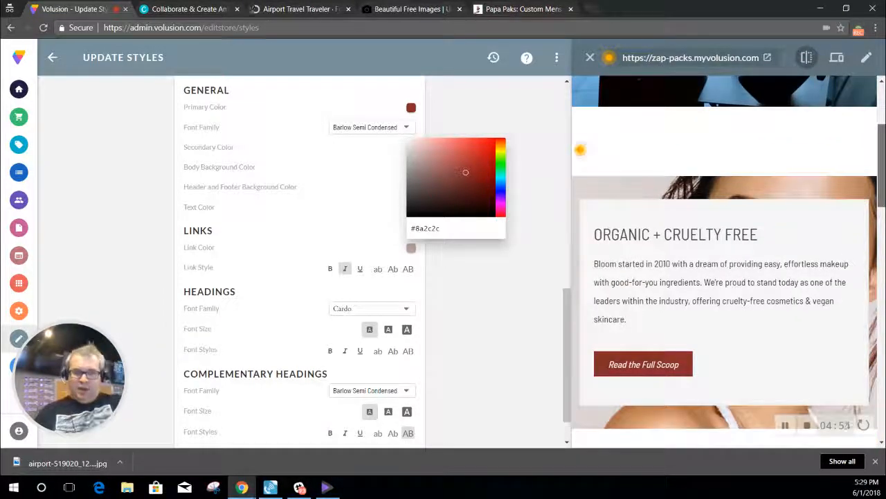
scroll(878, 277, down, 9)
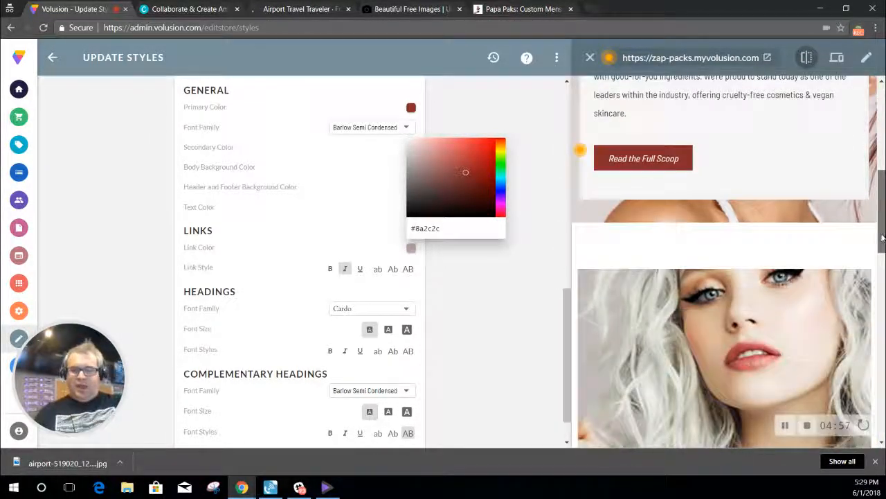
scroll(878, 277, down, 2)
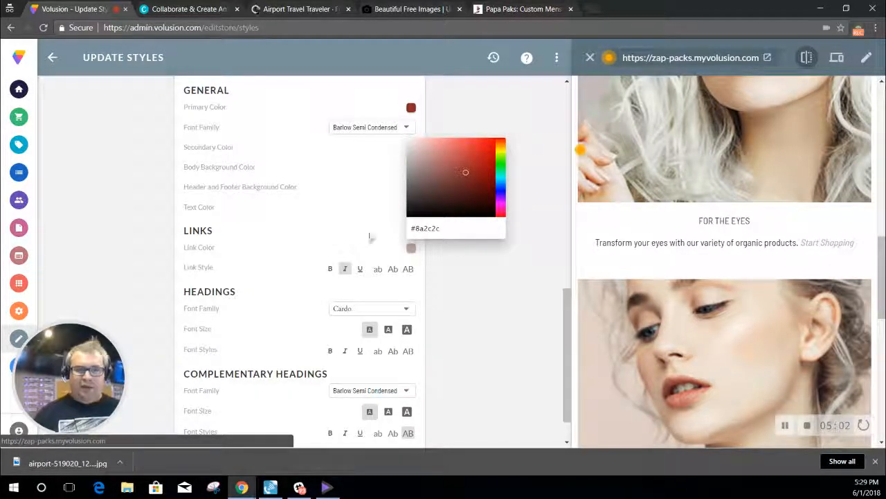
click(477, 292)
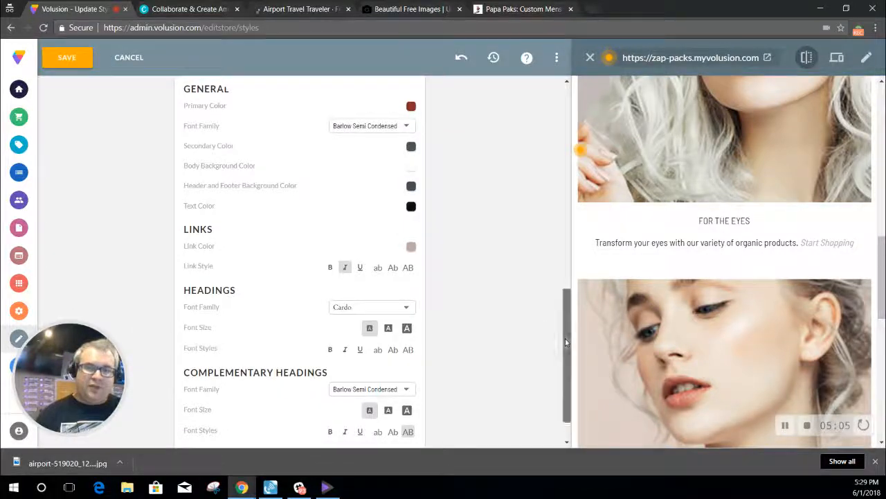
Step: Save and publish the dark red colour scheme live, then go back to Edit Store
drag(565, 338, 573, 157)
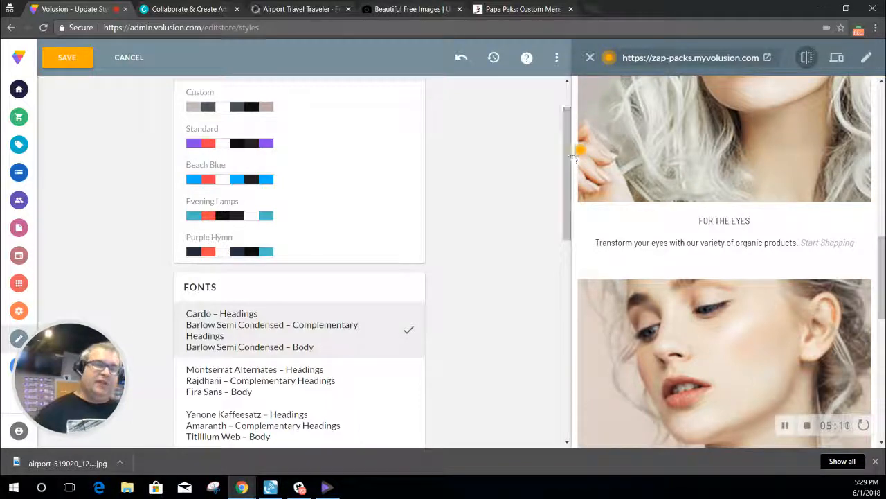
click(67, 58)
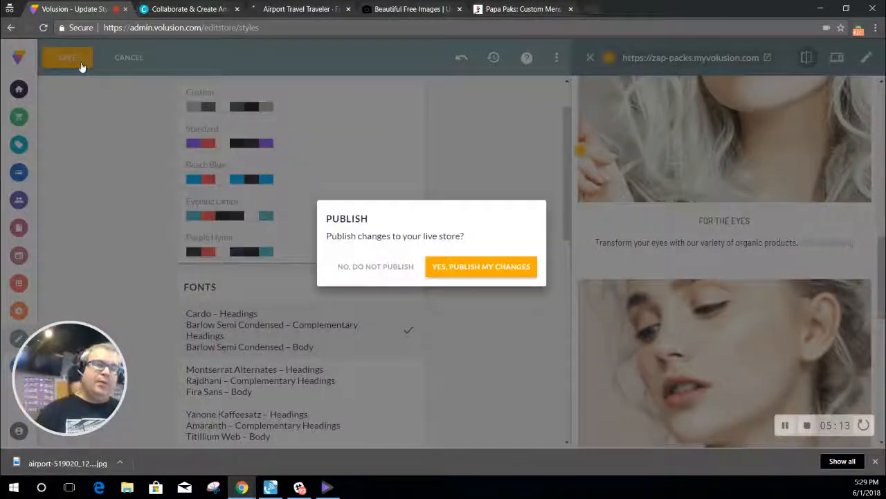
click(447, 268)
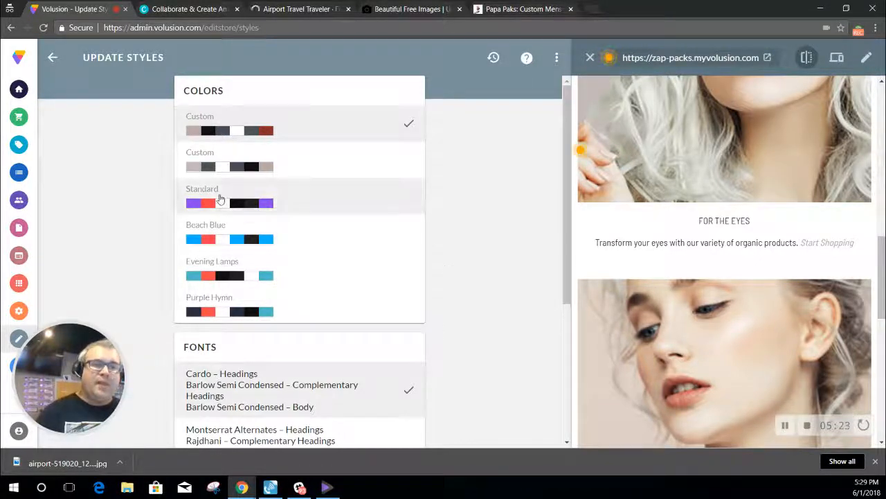
click(53, 59)
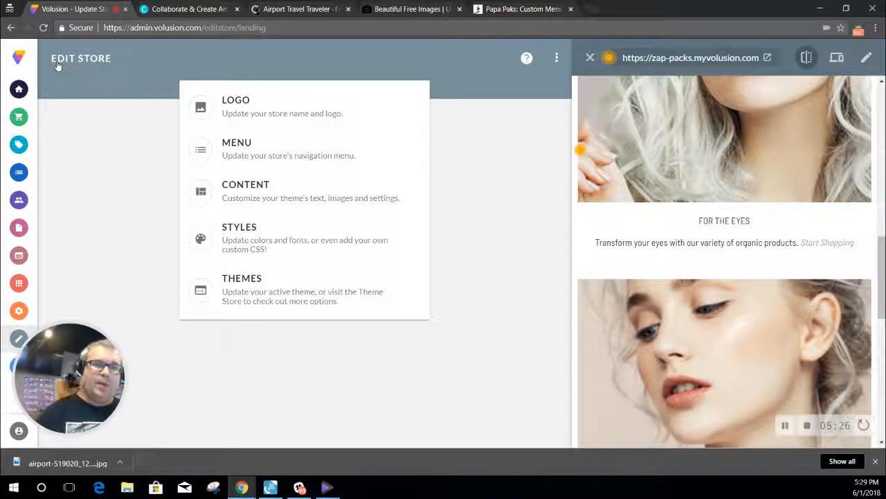
Step: Log in to Canva with the saved Google account and its saved password
click(184, 9)
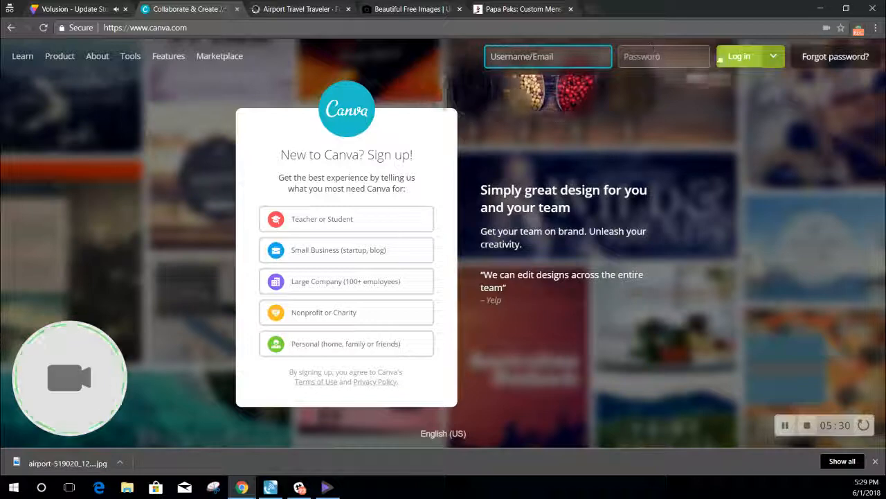
click(720, 57)
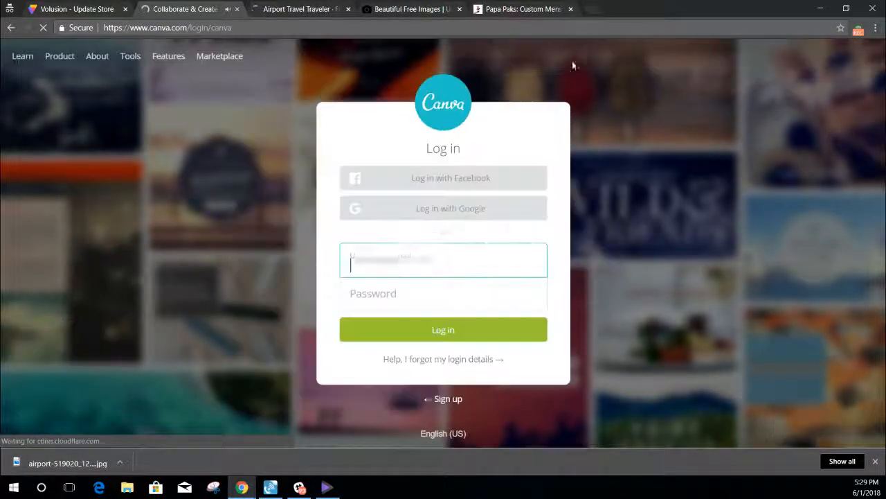
click(475, 209)
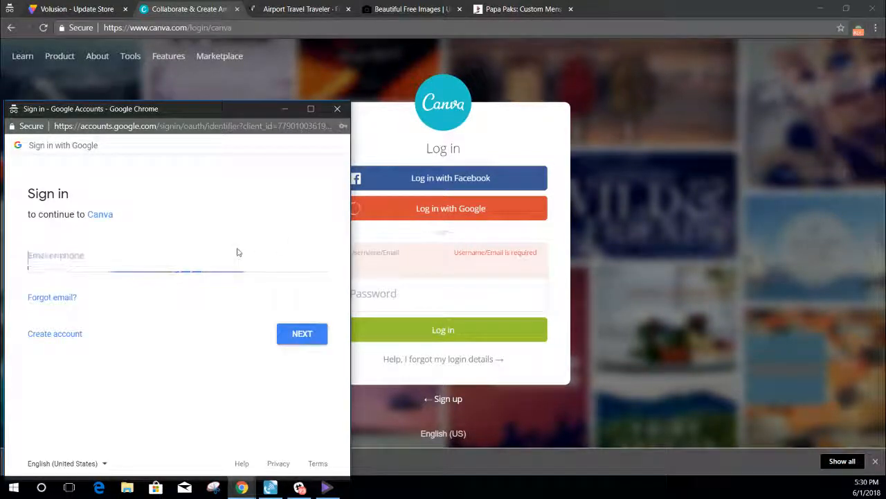
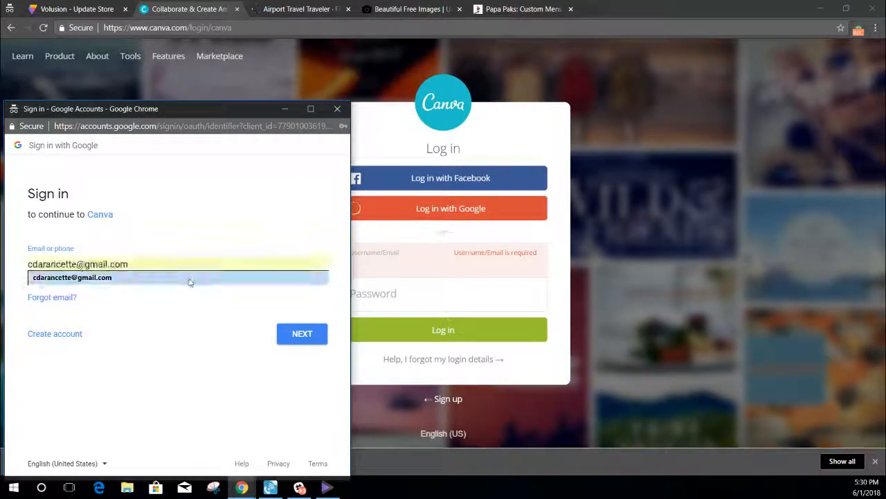
click(190, 277)
click(297, 331)
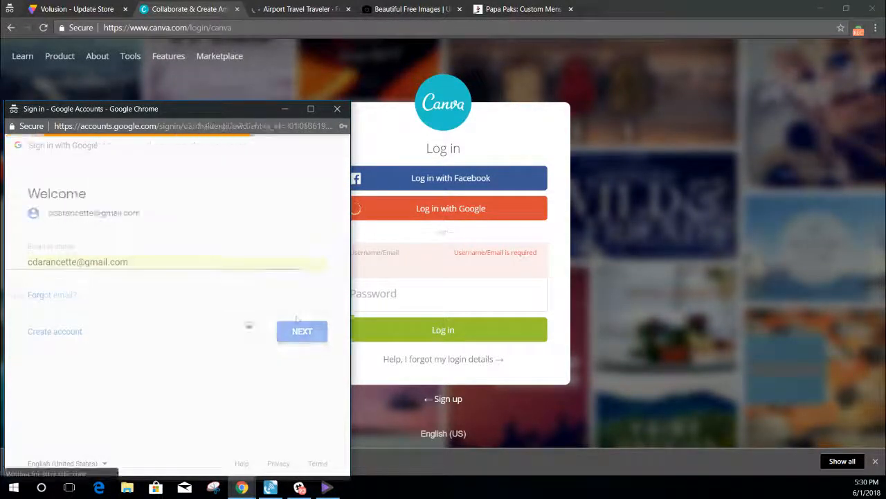
click(291, 322)
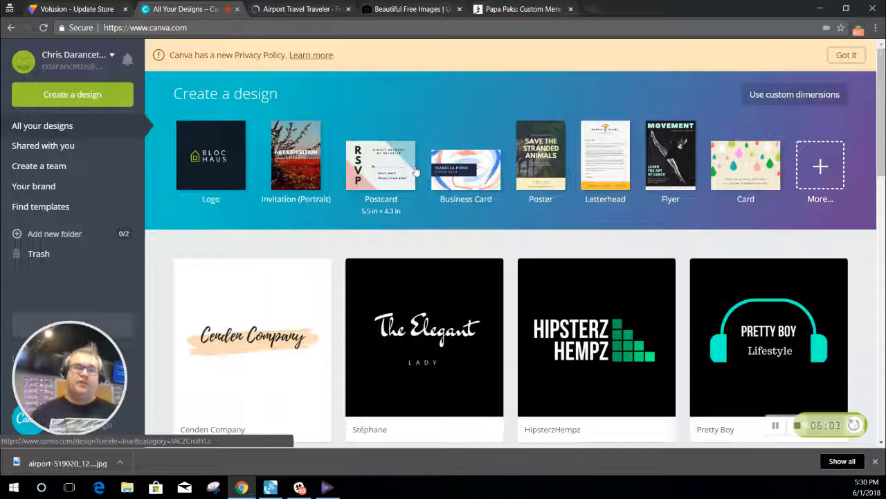
Step: Create a new Logo design and place the Empire East Lightning layout on the page
click(308, 207)
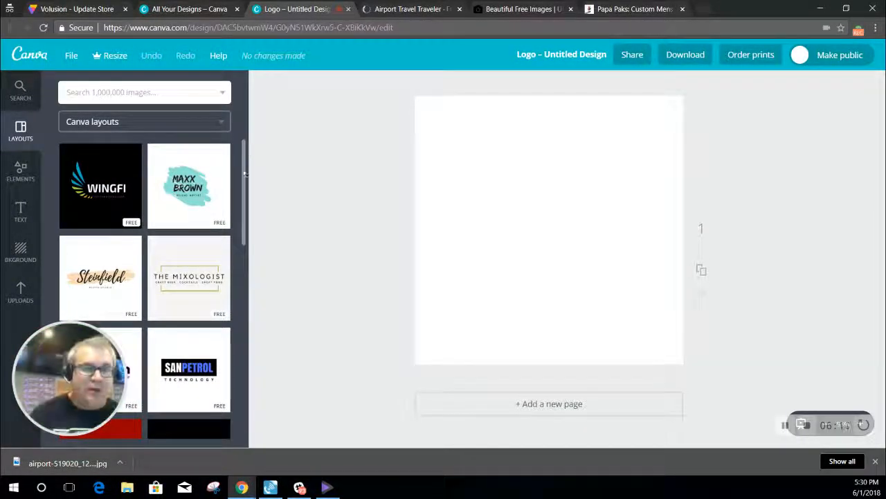
drag(245, 184, 248, 254)
drag(124, 246, 588, 198)
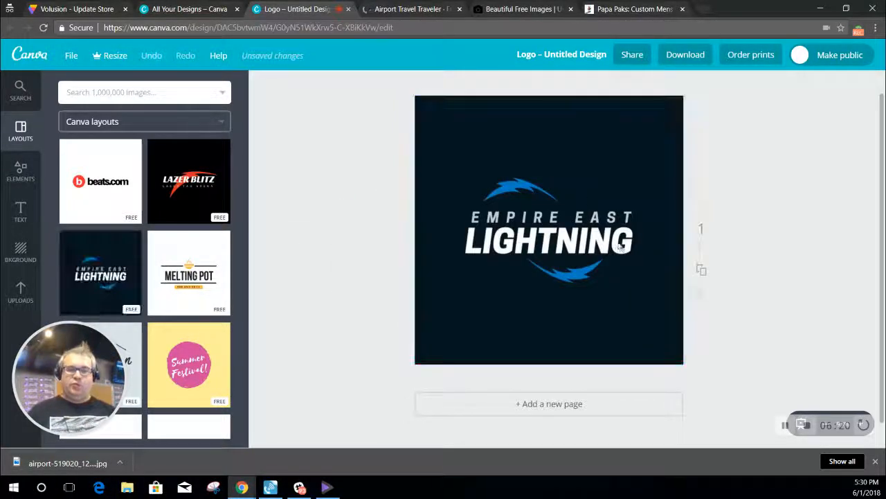
click(639, 251)
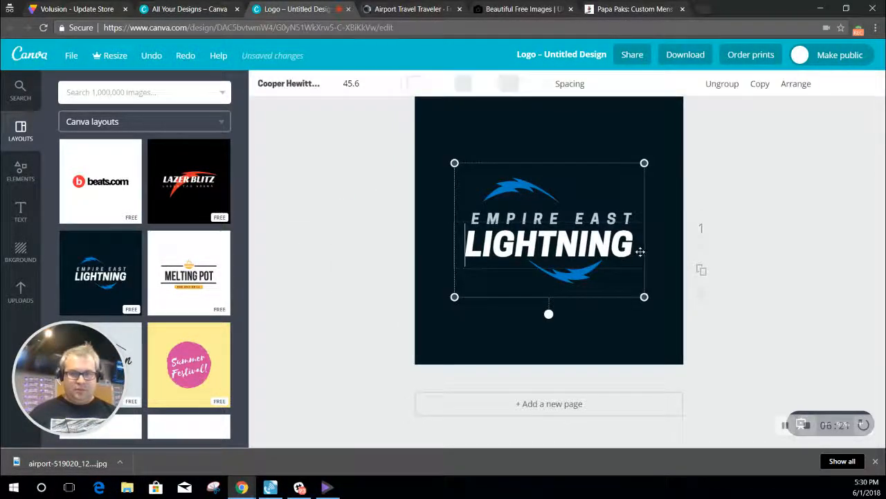
Step: Change the logo text from EMPIRE EAST LIGHTNING to ZAP PAKS
click(634, 246)
drag(634, 246, 452, 223)
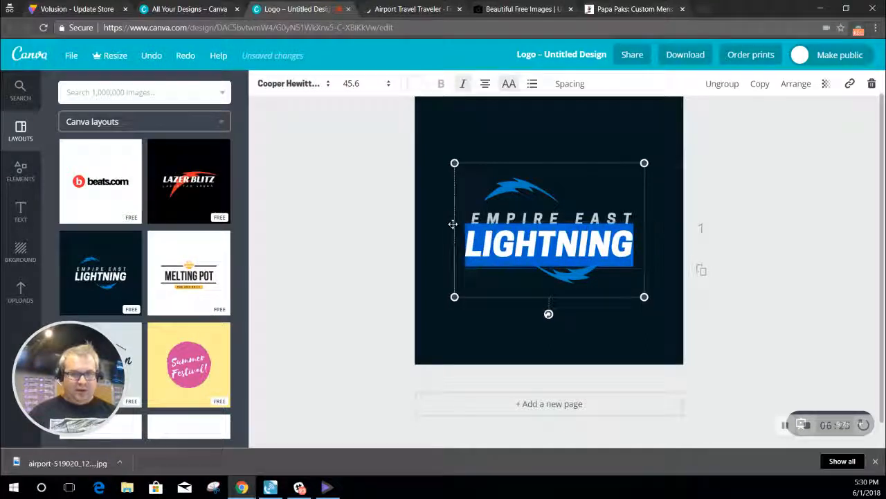
key(BackSpace)
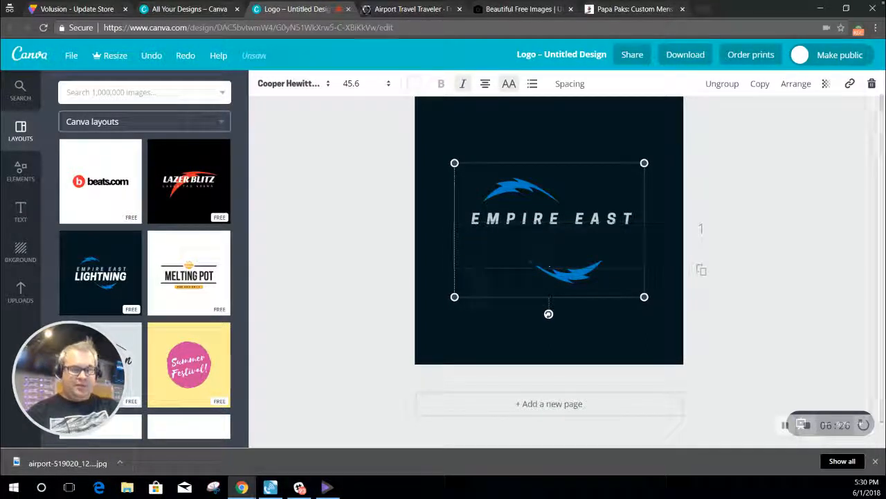
text(PAKS)
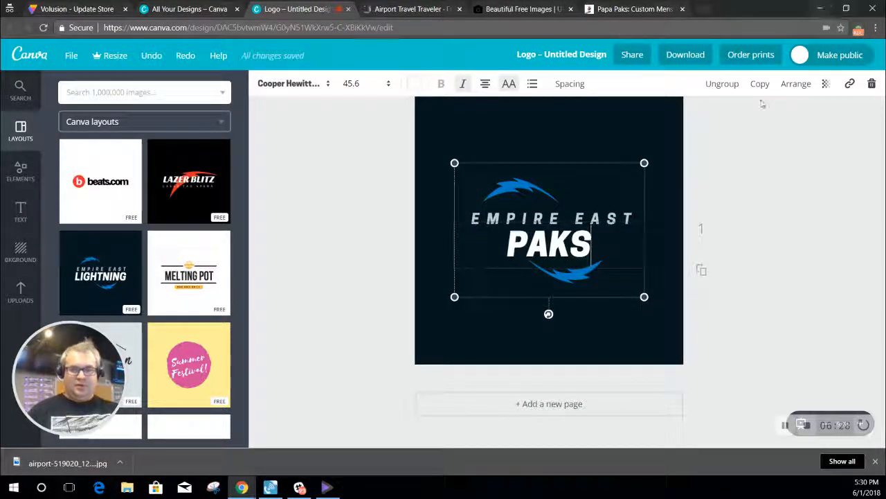
click(627, 220)
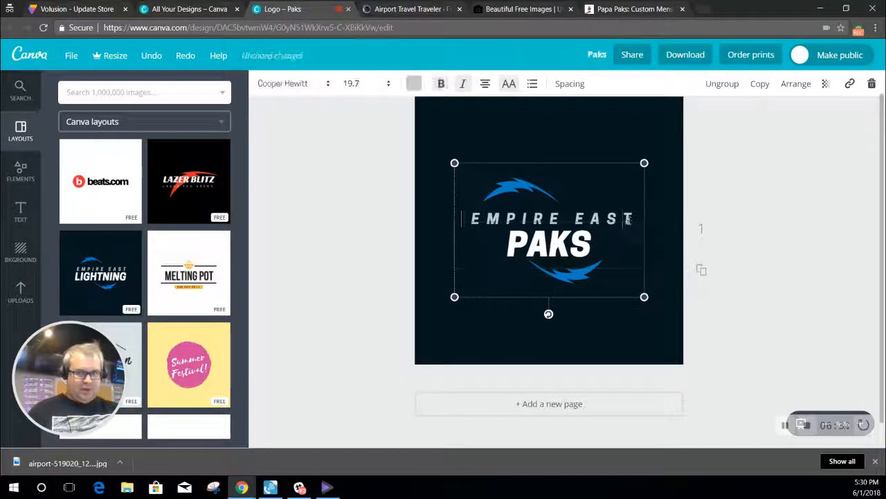
drag(627, 219, 473, 220)
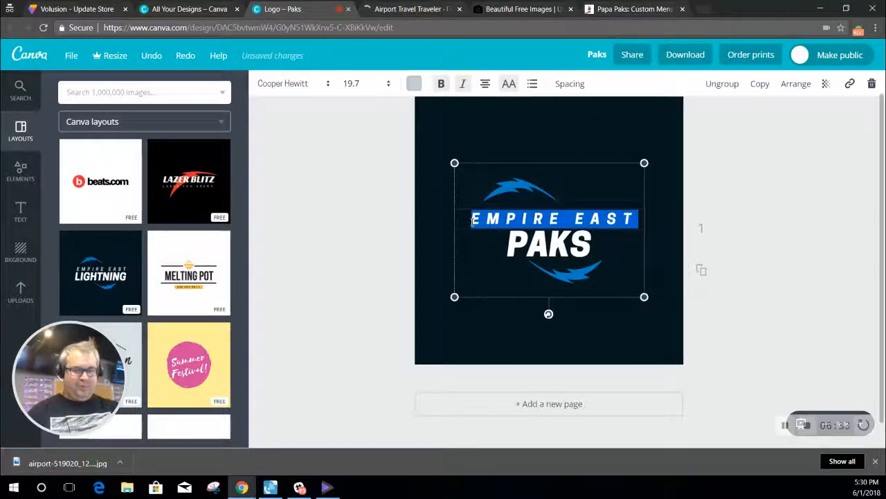
text(PAKS)
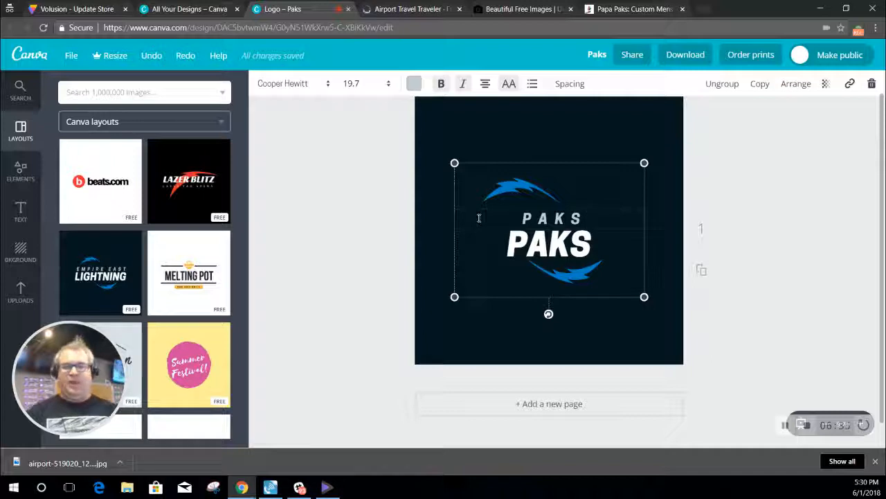
key(BackSpace)
key(BackSpace)
key(BackSpace)
key(BackSpace)
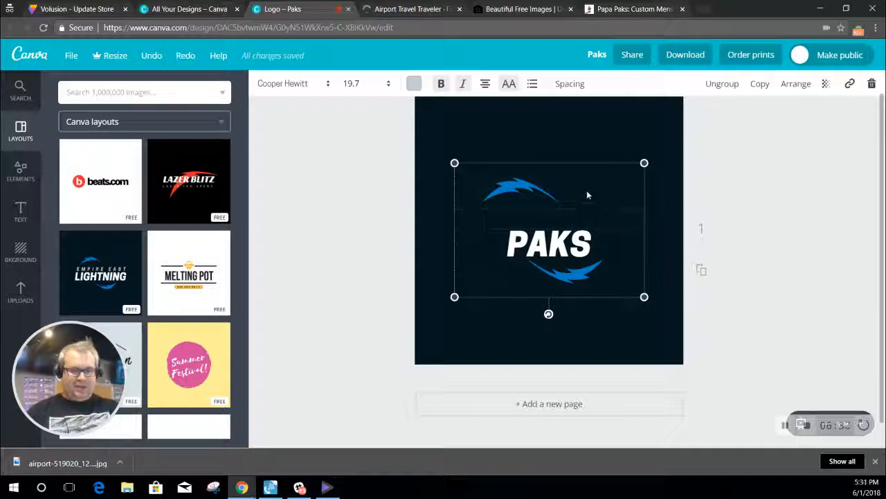
text(ZAP)
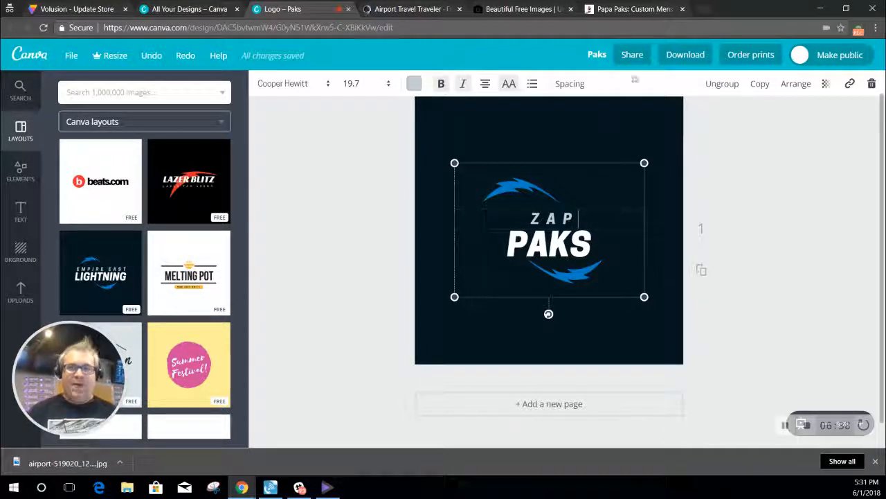
Step: Download the logo design as a JPG file, Paks.jpg
click(633, 55)
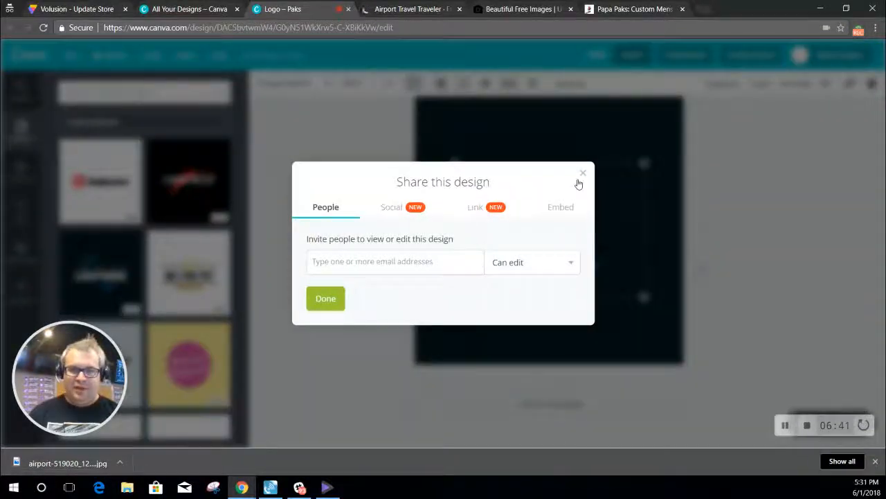
click(581, 175)
click(673, 55)
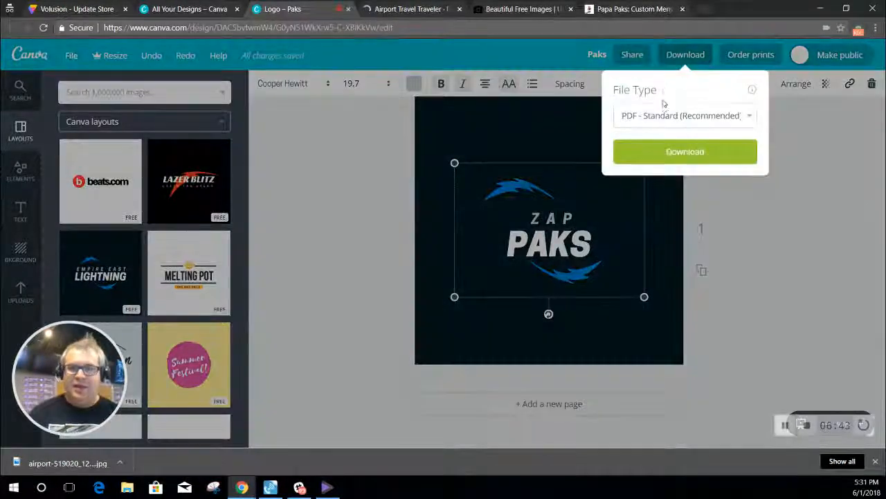
click(665, 116)
click(666, 134)
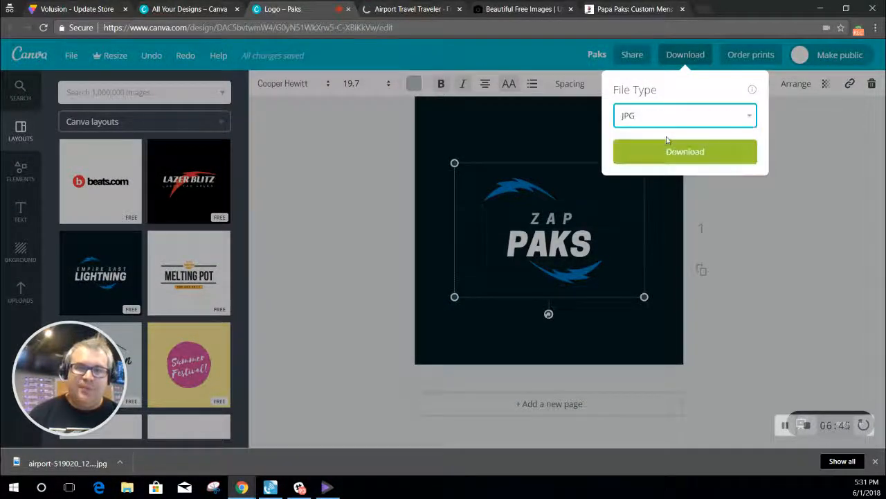
click(654, 154)
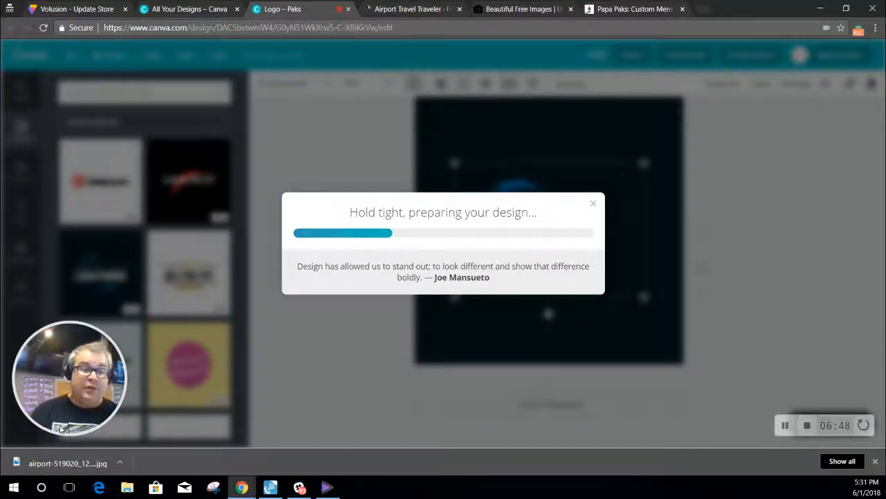
click(86, 7)
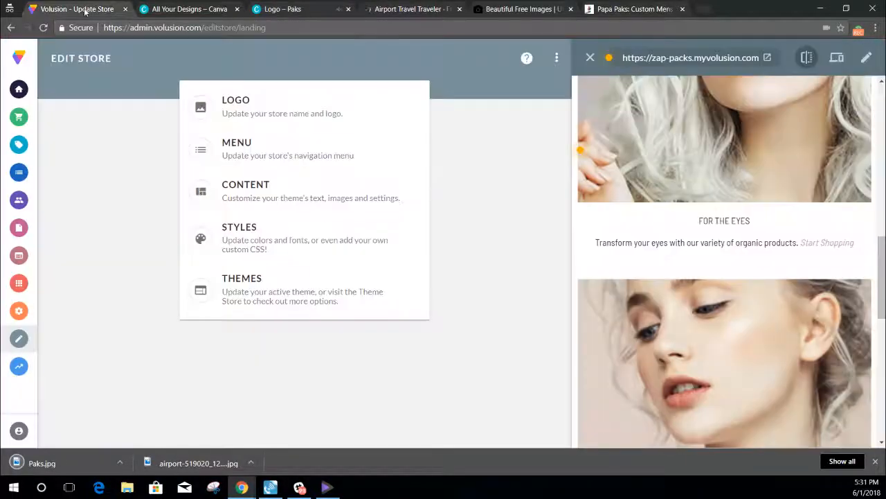
Step: On the LOGO settings page, upload Paks.jpg as the Logo Image
click(377, 122)
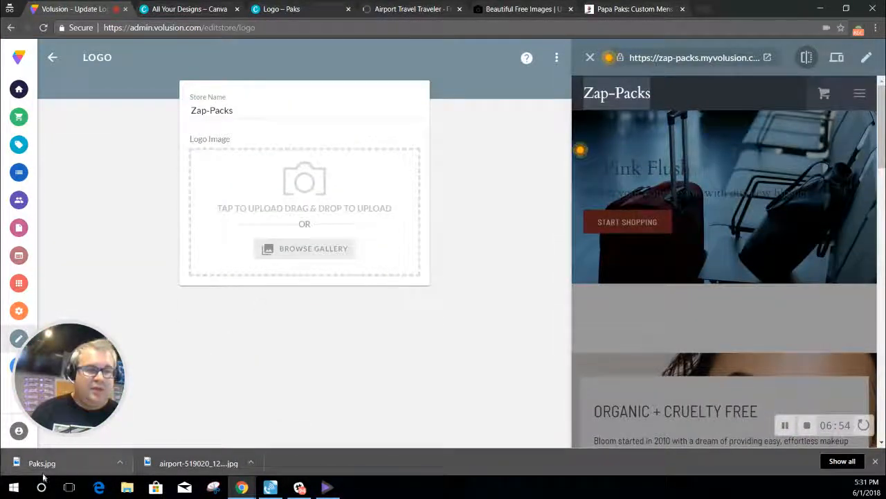
click(43, 462)
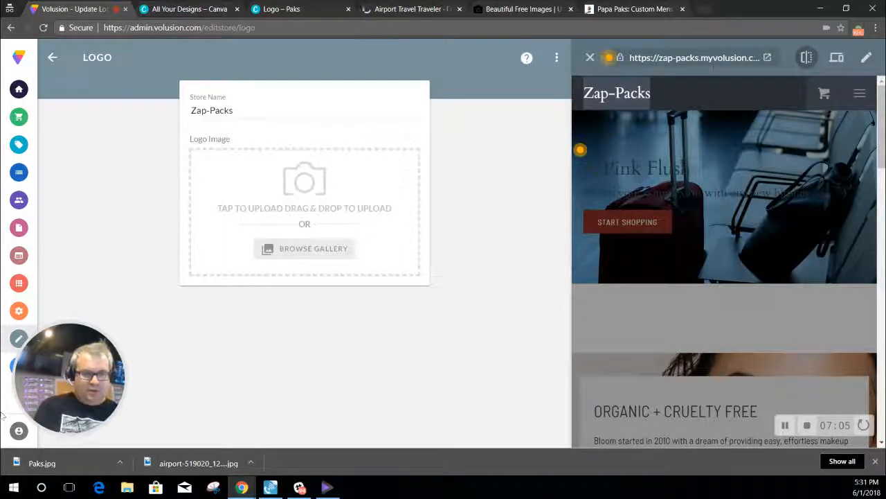
drag(60, 463, 340, 198)
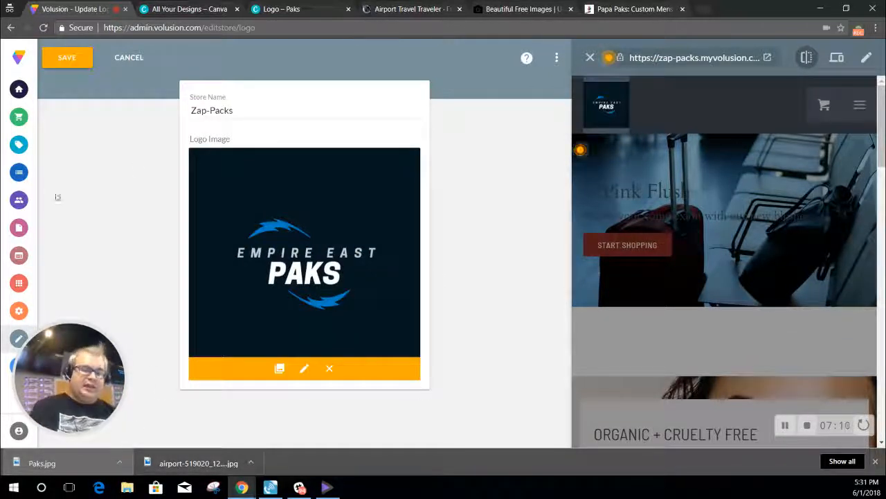
Step: Crop the logo inward from the bottom-left and top-right corners and apply it
click(306, 371)
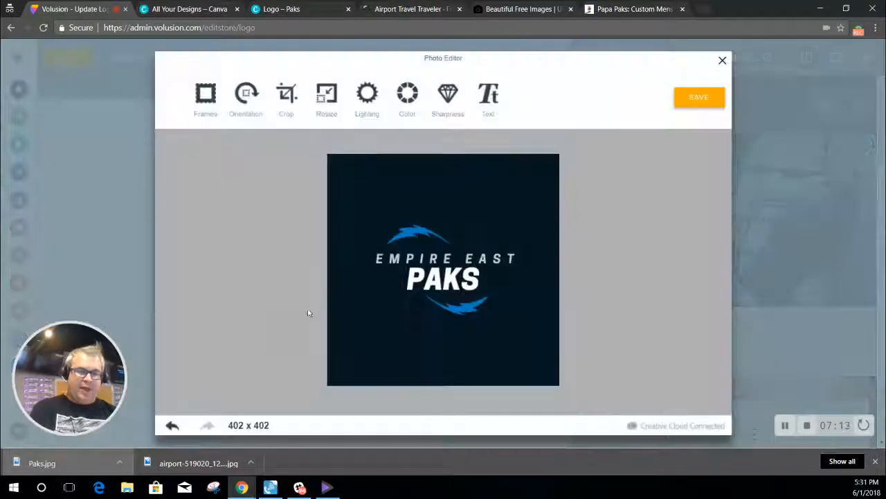
click(300, 102)
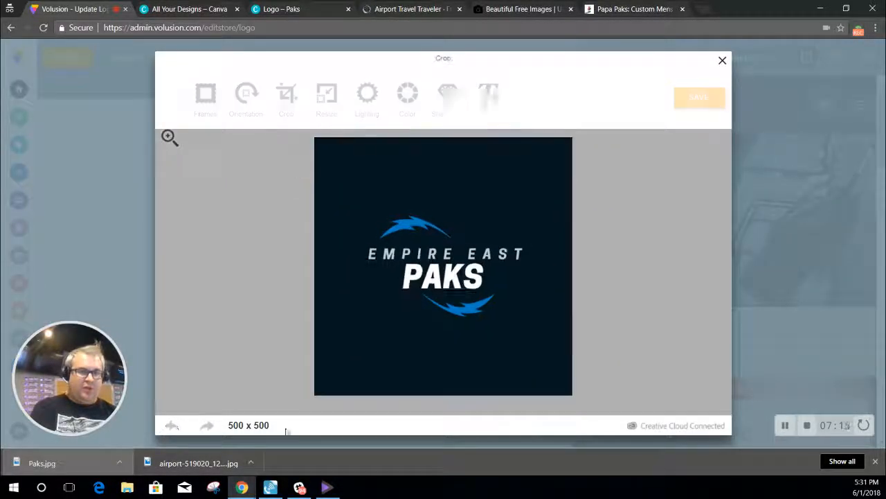
drag(314, 395, 364, 313)
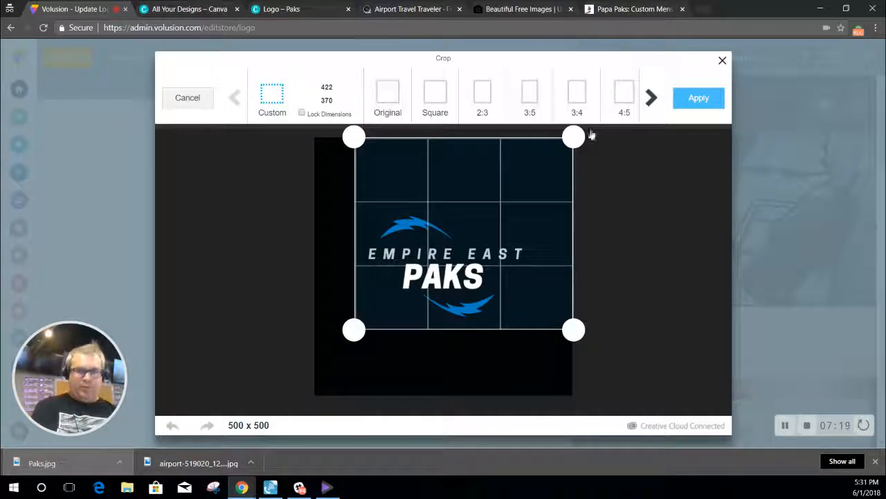
drag(587, 135, 537, 191)
click(719, 102)
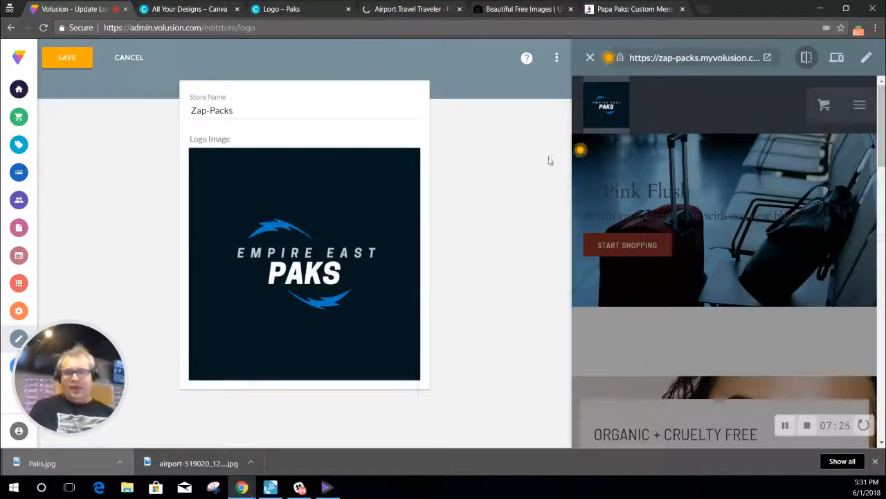
Step: Save the Logo page so the Paks.jpg image becomes the header logo
click(72, 57)
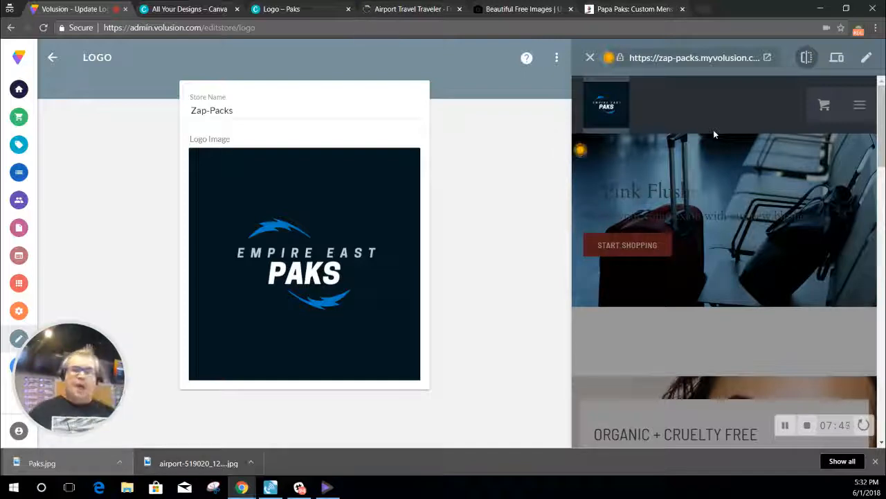
scroll(713, 208, down, 10)
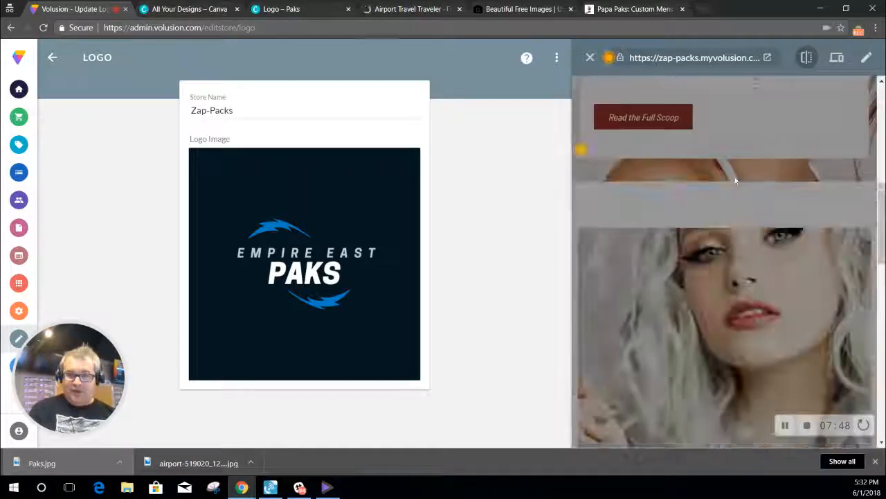
scroll(723, 275, up, 8)
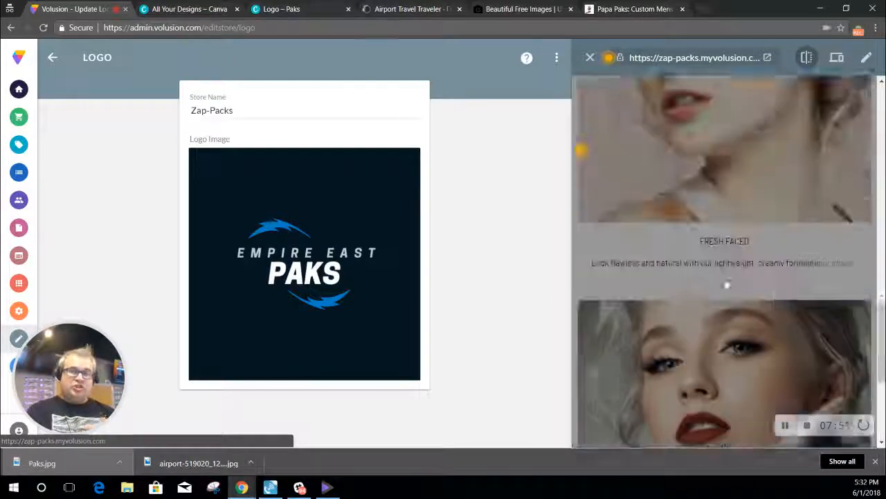
scroll(714, 290, up, 3)
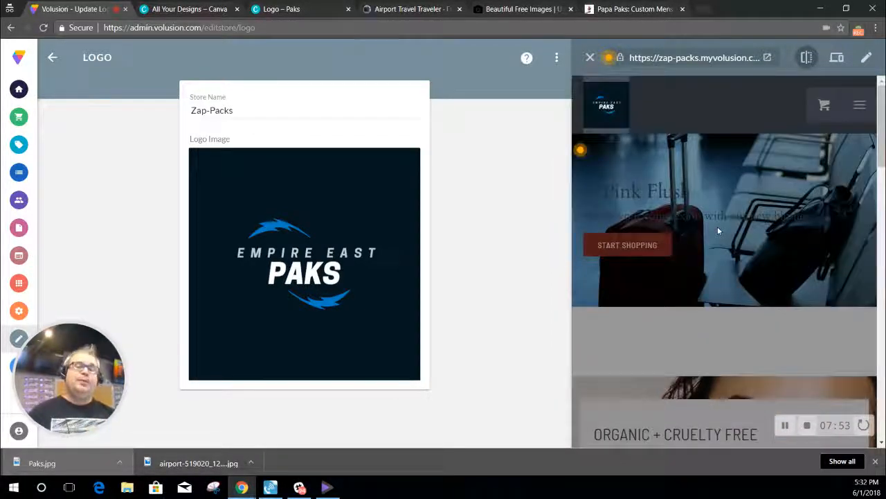